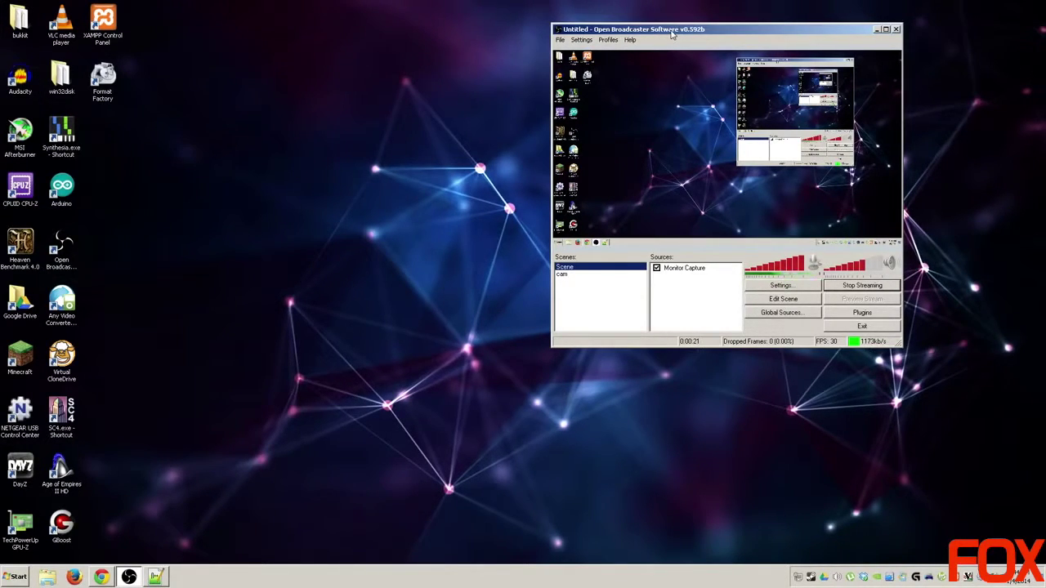
# - Move the recording program's window aside, view the obsproject.com page in Chrome, and minimize the browser
pyautogui.moveTo(743, 33); pyautogui.dragTo(874, 54)
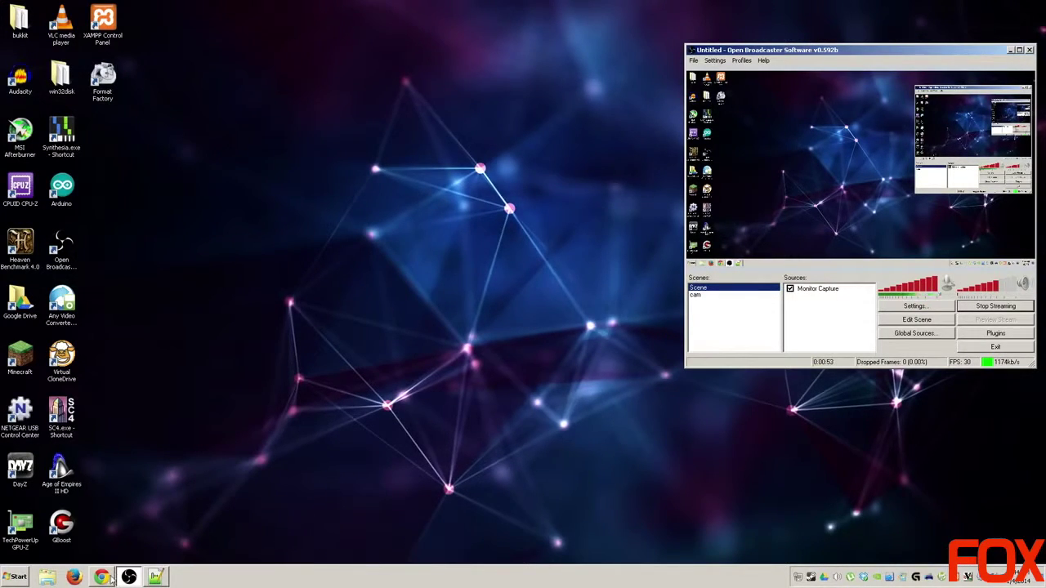
pyautogui.click(154, 578)
pyautogui.click(154, 578)
pyautogui.click(101, 577)
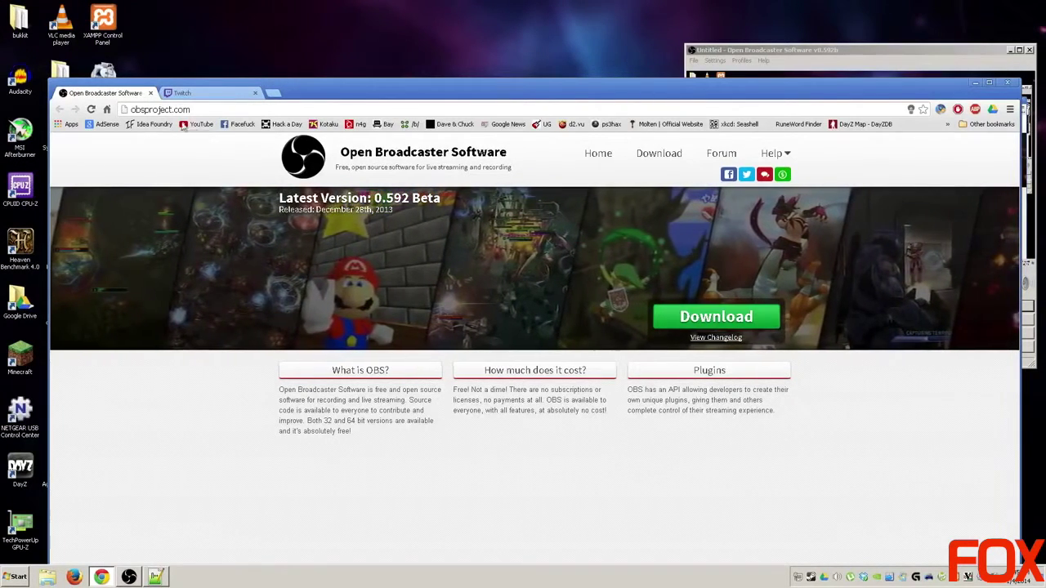
pyautogui.click(974, 83)
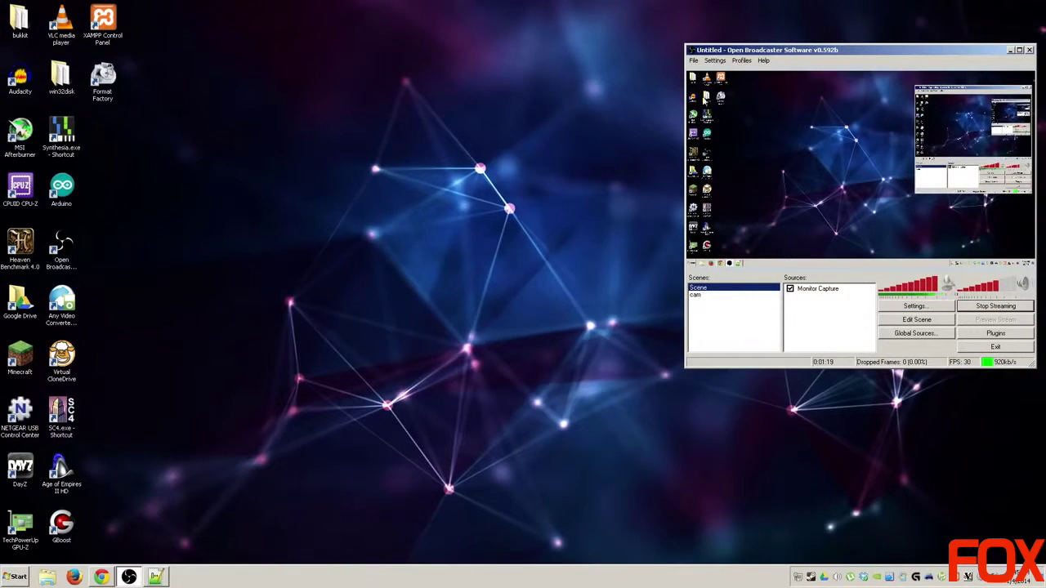
# - Open the program settings beside the main window and review the General and Encoding options
pyautogui.click(714, 62)
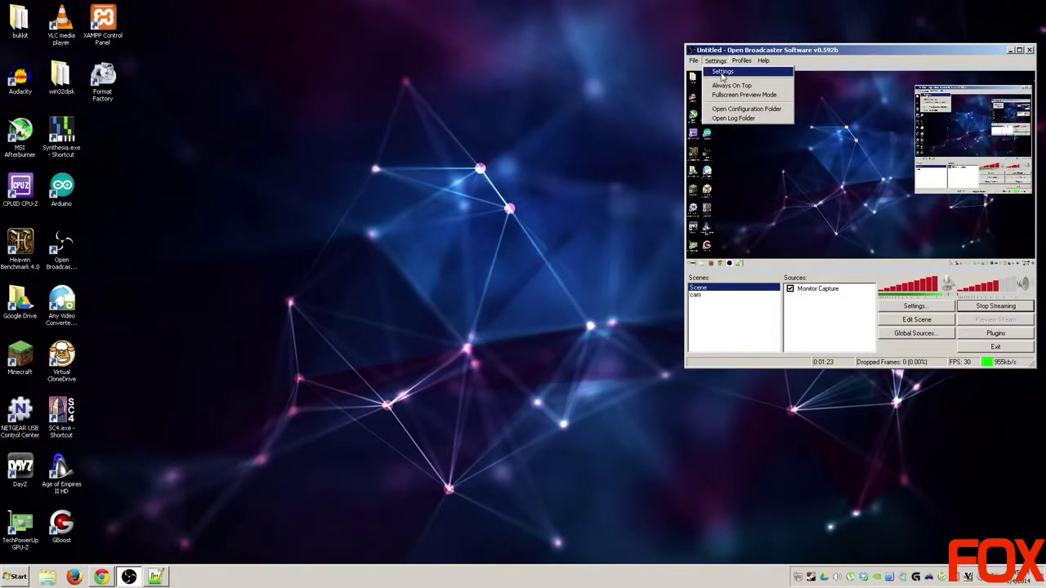
pyautogui.click(722, 72)
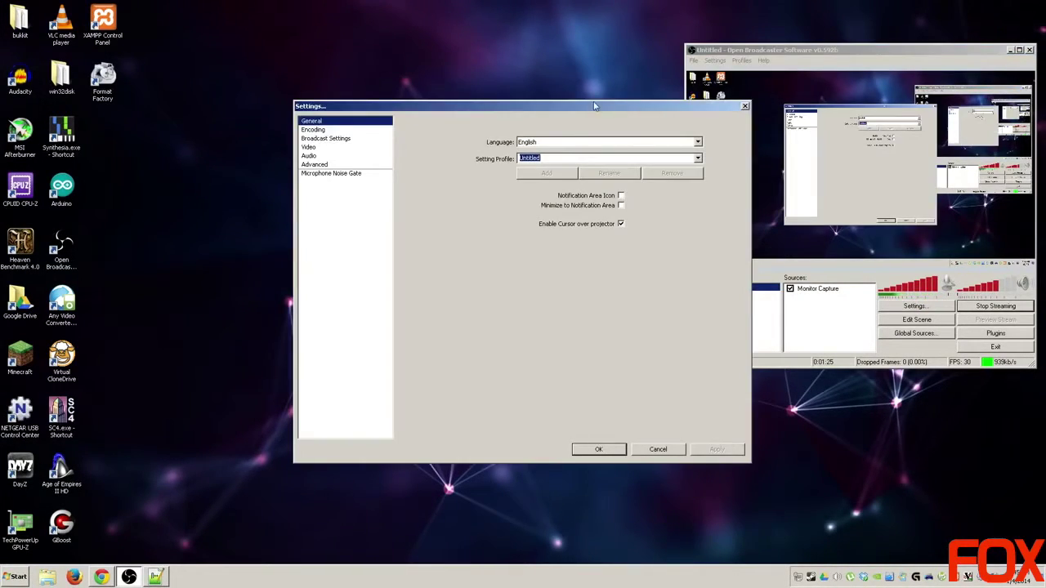
pyautogui.moveTo(594, 106); pyautogui.dragTo(467, 50)
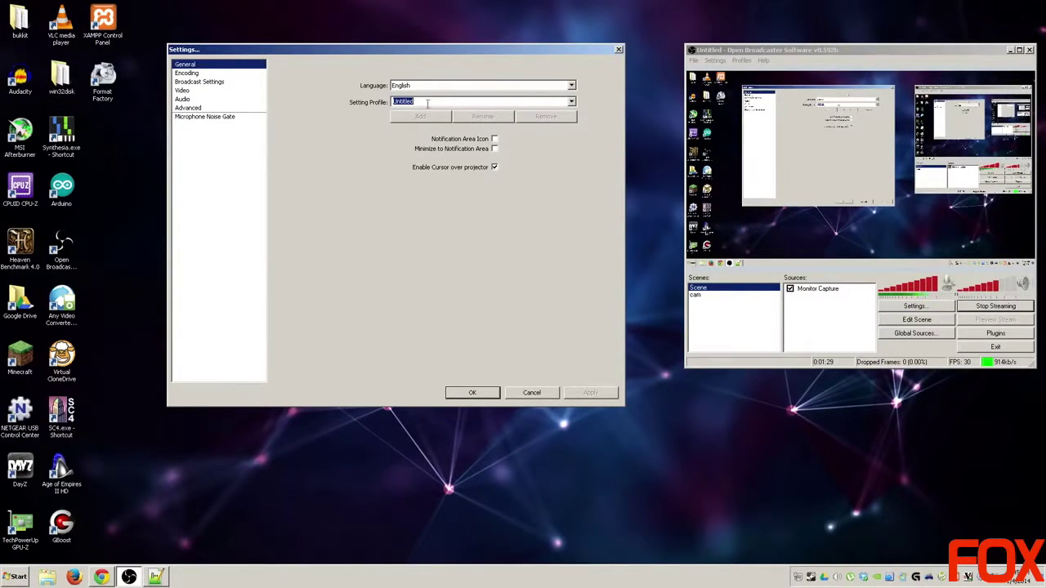
pyautogui.click(209, 73)
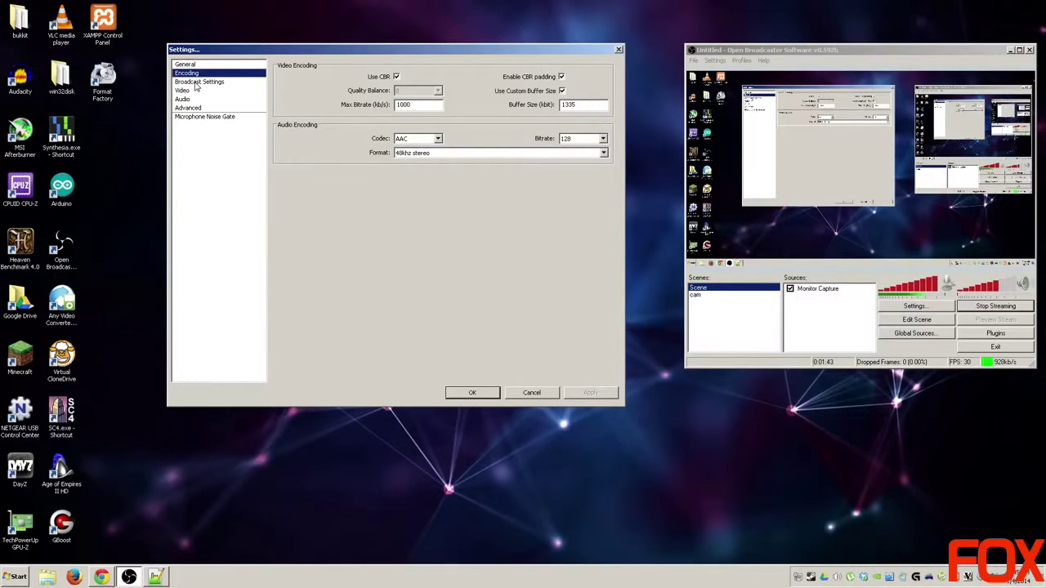
# - Review the broadcast settings, keeping the mode at File Output Only and checking the output file path
pyautogui.click(197, 83)
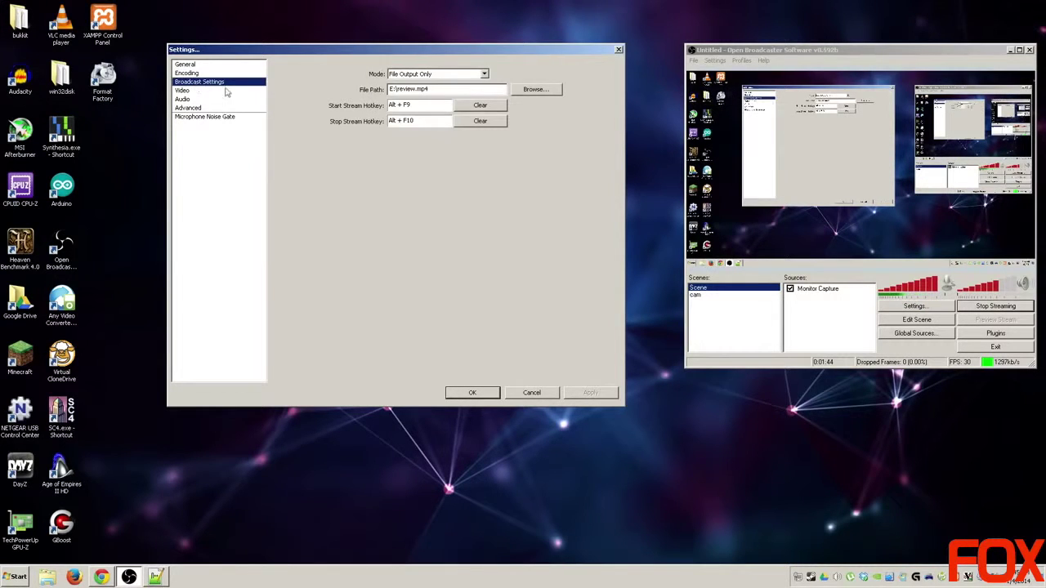
pyautogui.click(486, 75)
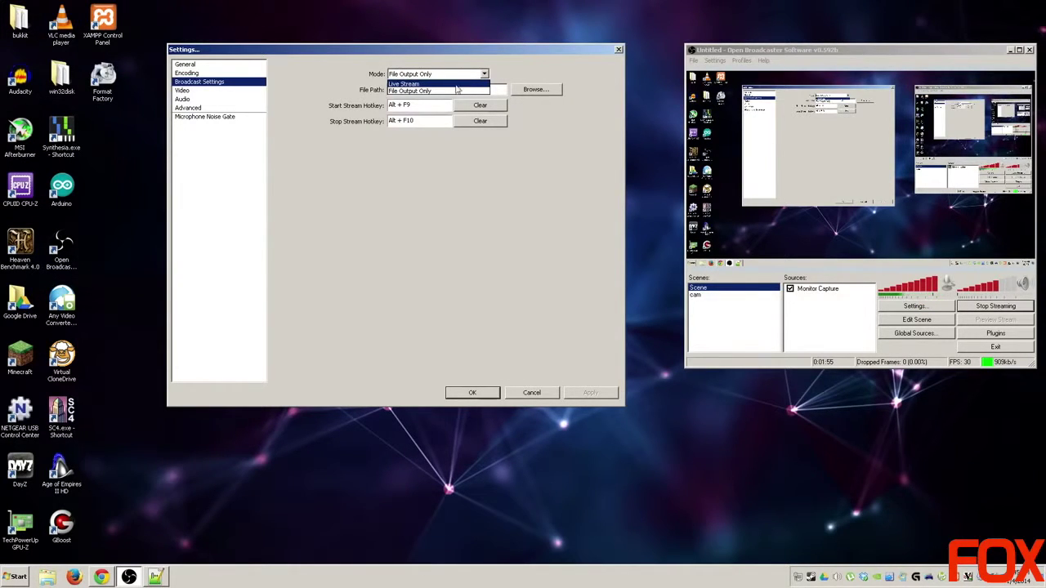
pyautogui.click(418, 92)
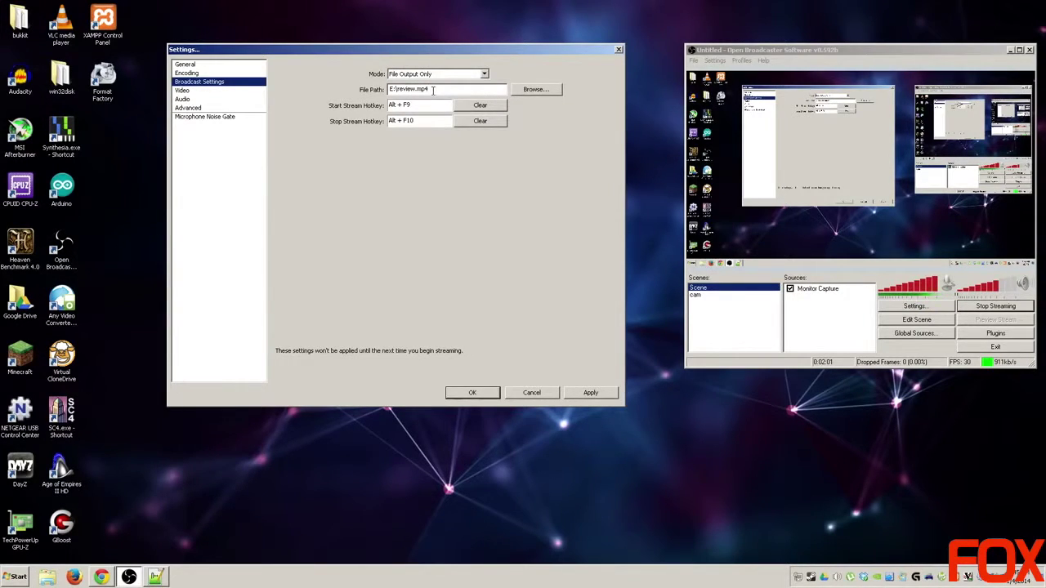
pyautogui.click(433, 90)
# - Go to the video settings without saving the broadcast changes and review the available video adapters
pyautogui.click(197, 92)
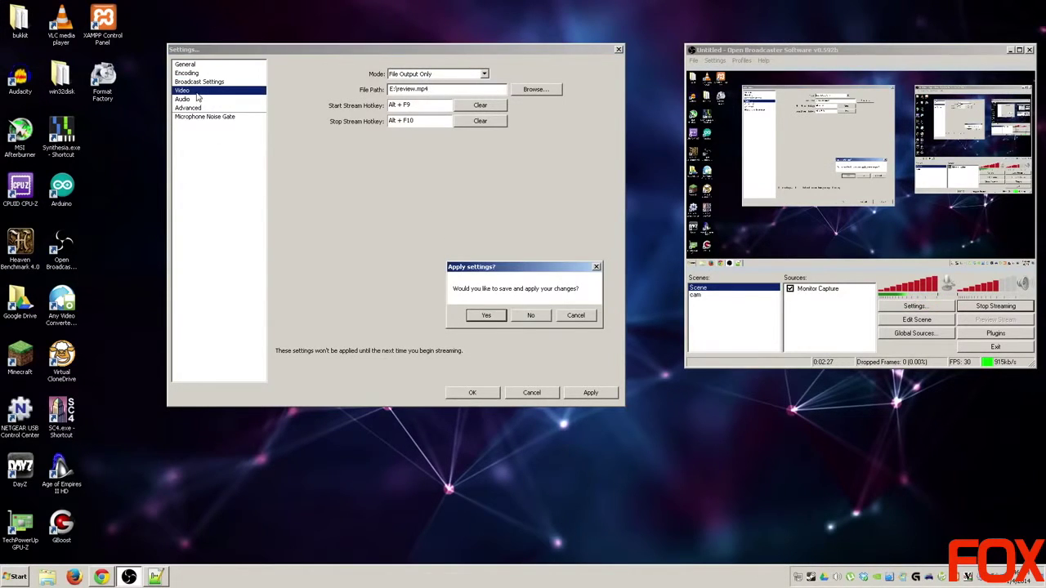
pyautogui.click(544, 318)
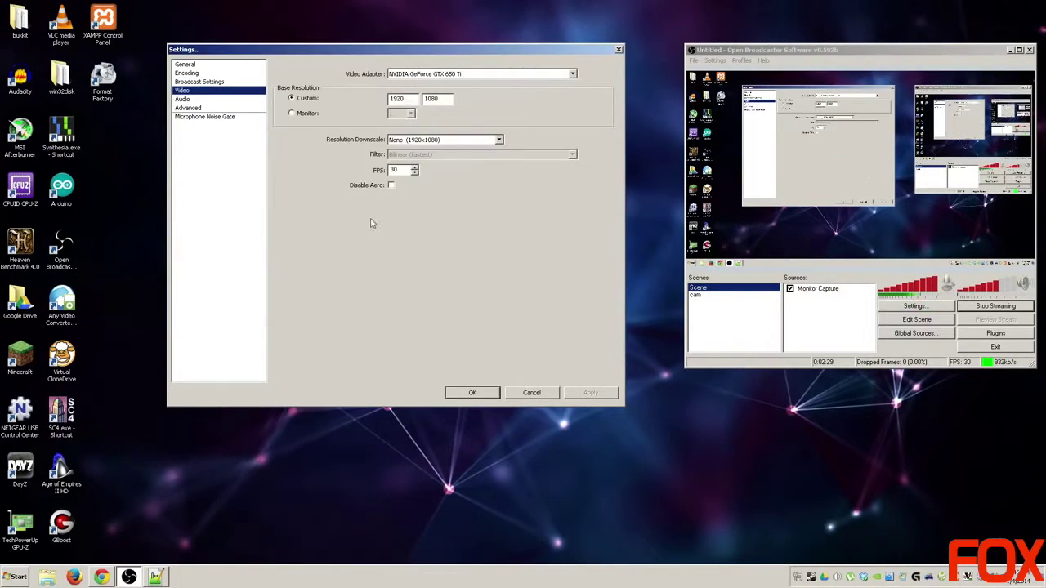
pyautogui.click(573, 73)
pyautogui.click(571, 83)
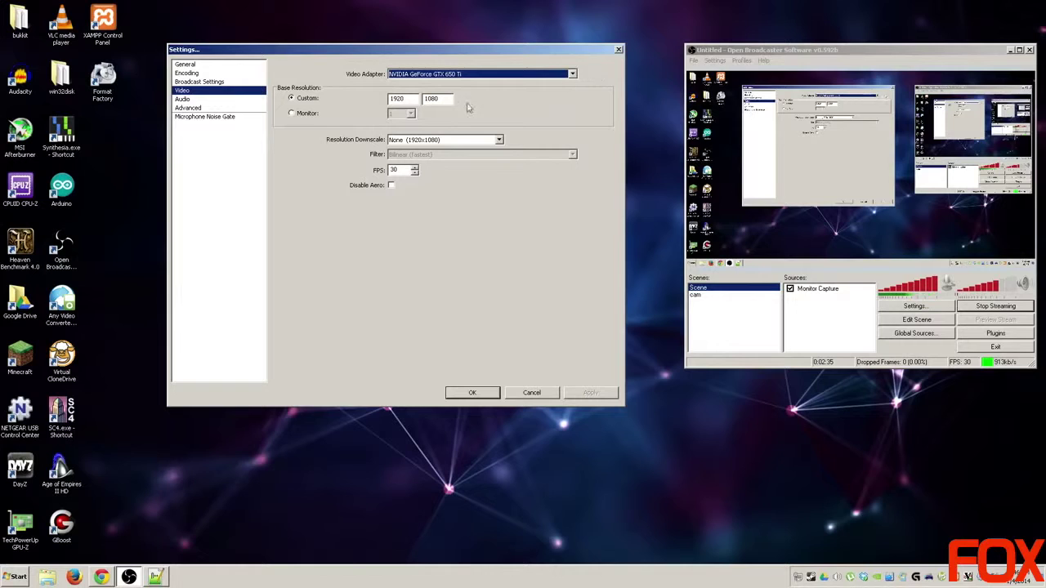
# - Try the Monitor base resolution, return to Custom, and keep the resolution downscale at None (1920x1080)
pyautogui.click(308, 114)
pyautogui.click(411, 114)
pyautogui.click(411, 114)
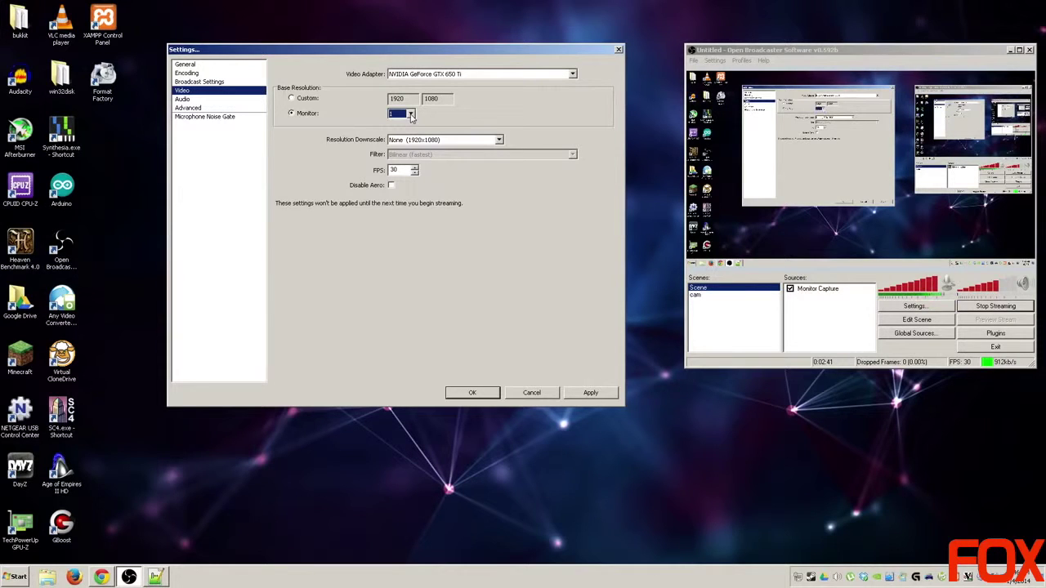
pyautogui.click(305, 100)
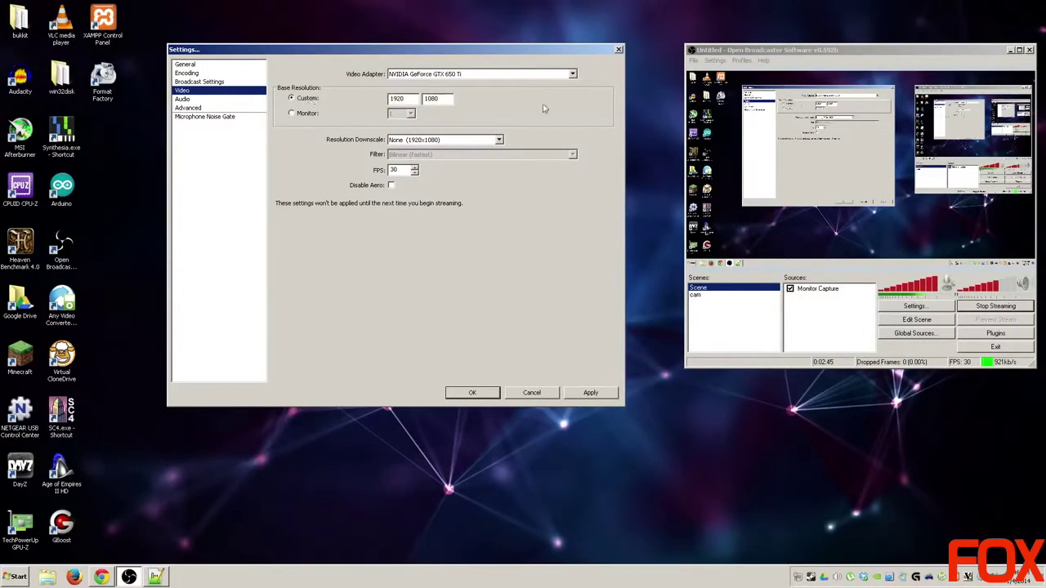
pyautogui.click(501, 141)
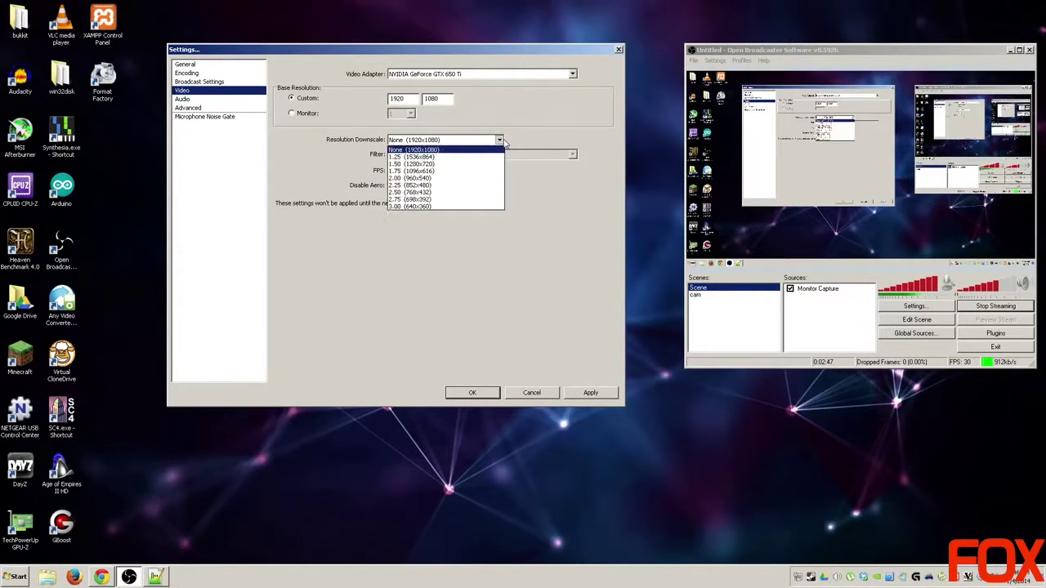
pyautogui.click(453, 152)
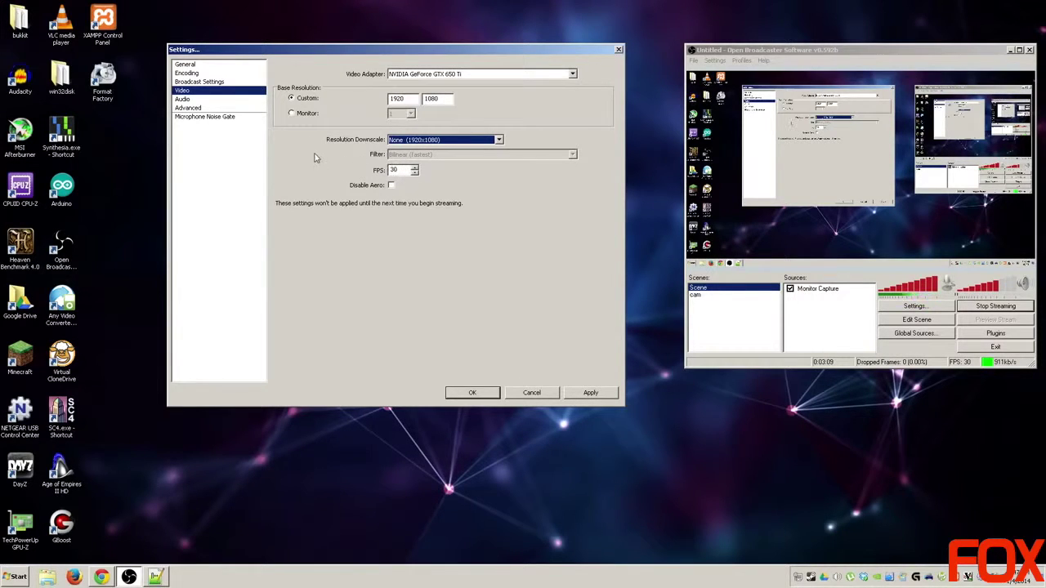
# - Go to the audio settings without saving the video changes and review the desktop audio and microphone device choices
pyautogui.click(211, 100)
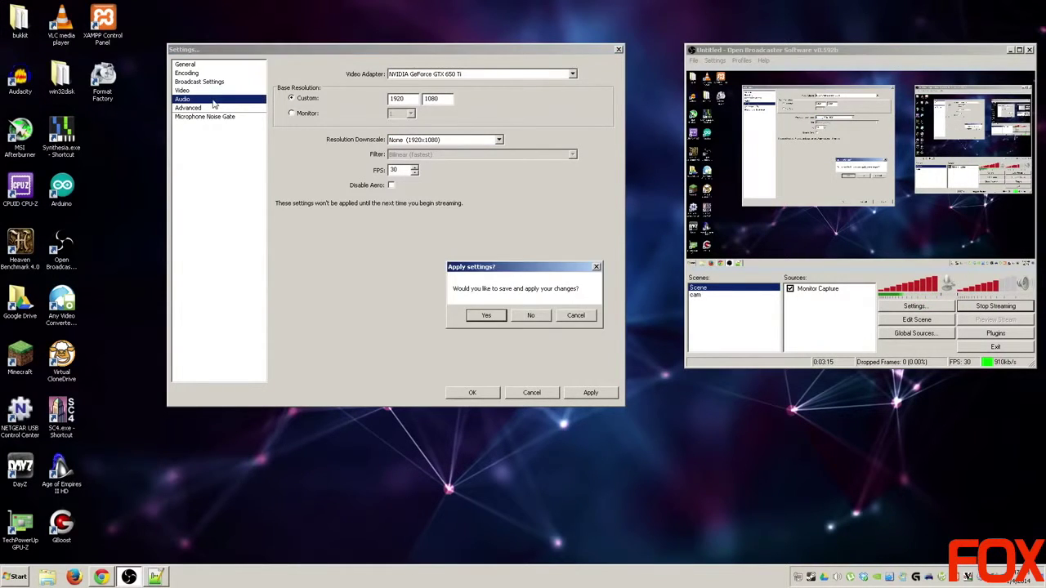
pyautogui.click(533, 319)
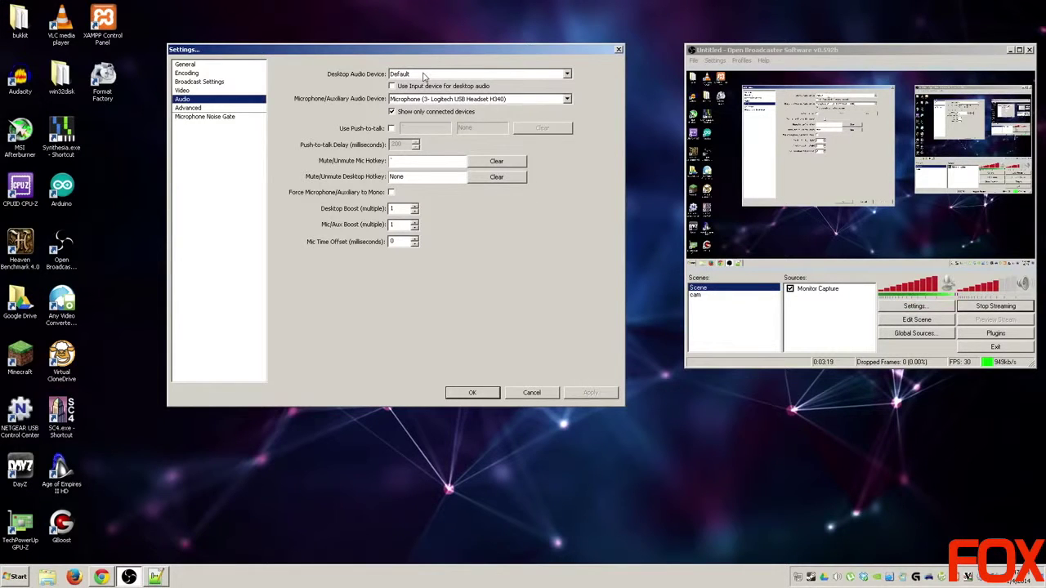
pyautogui.click(568, 75)
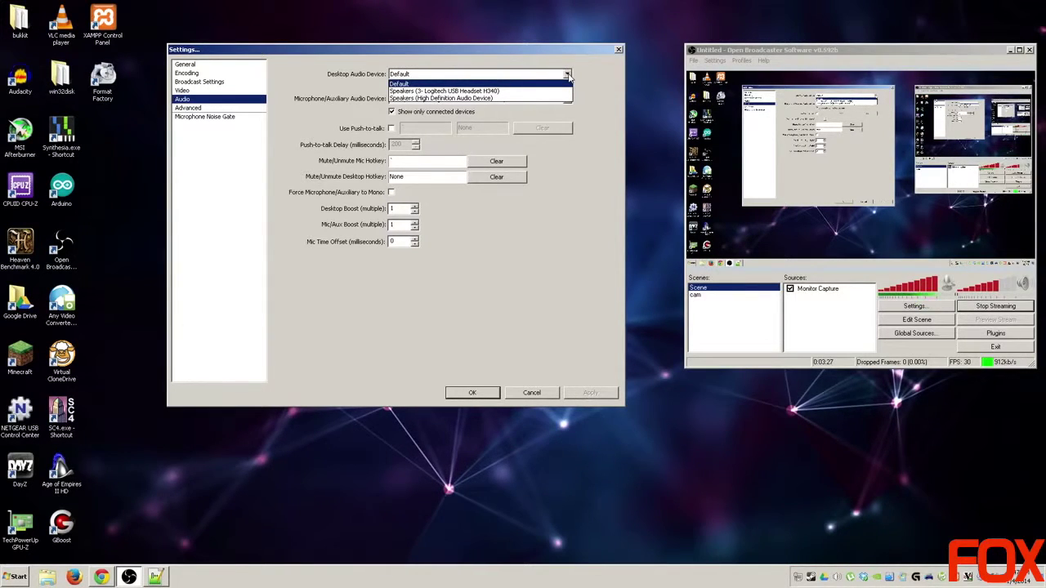
pyautogui.click(567, 75)
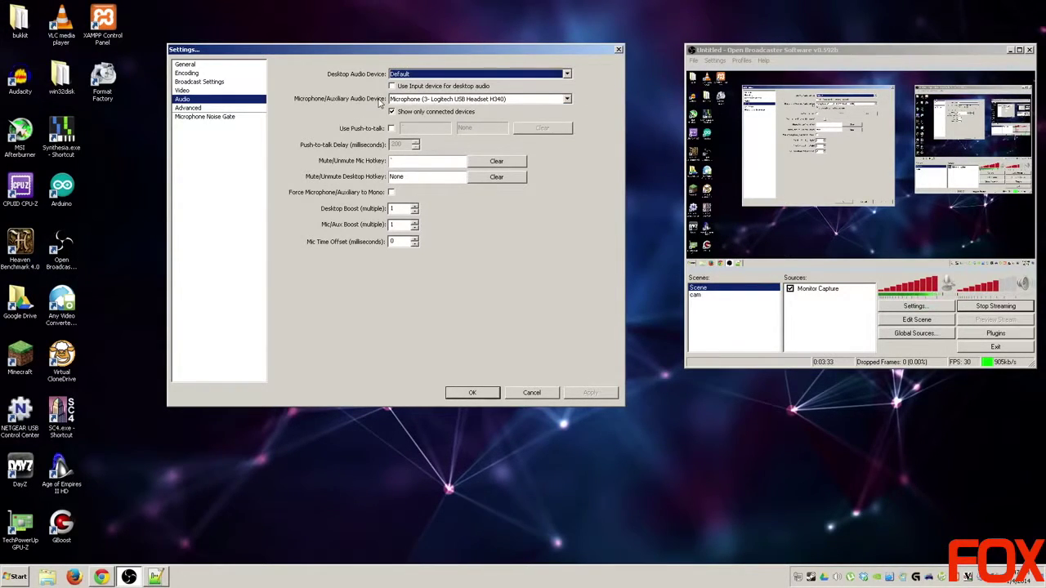
pyautogui.click(567, 99)
pyautogui.click(568, 99)
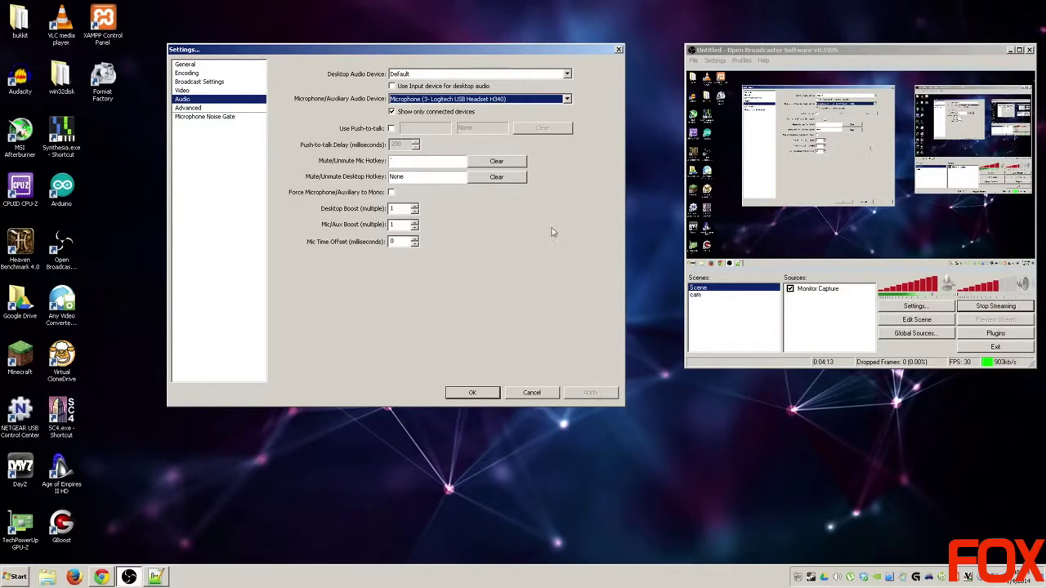
# - Review the advanced x264 CPU presets and the microphone noise gate options, and cancel out of the settings
pyautogui.click(208, 109)
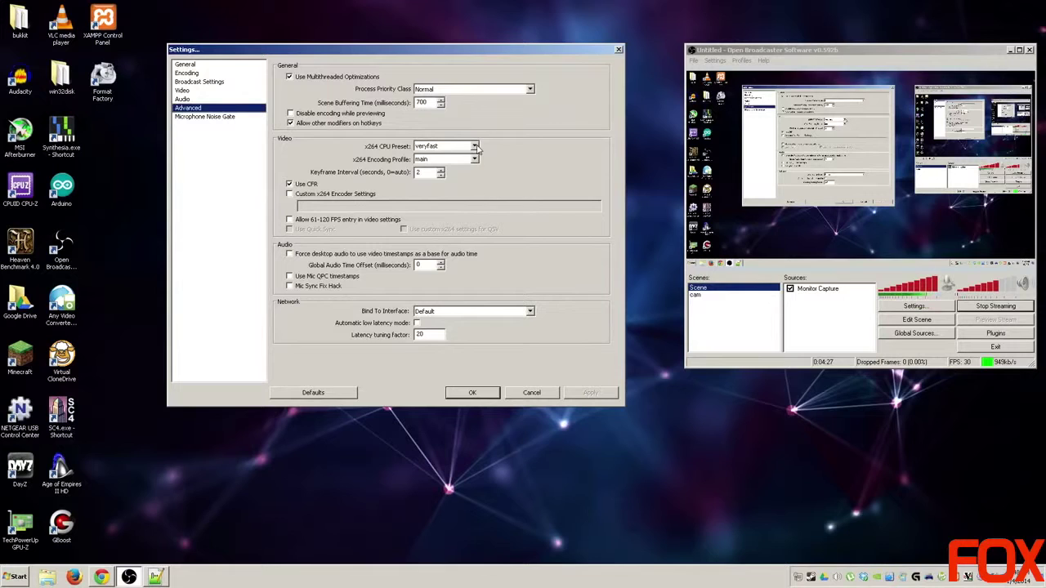
pyautogui.click(475, 146)
pyautogui.click(475, 146)
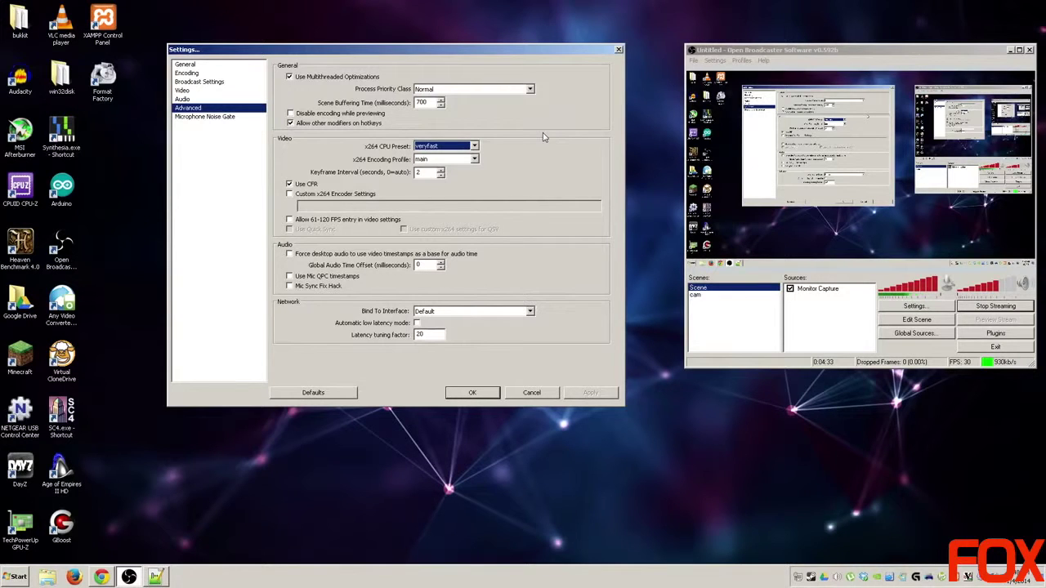
pyautogui.click(210, 117)
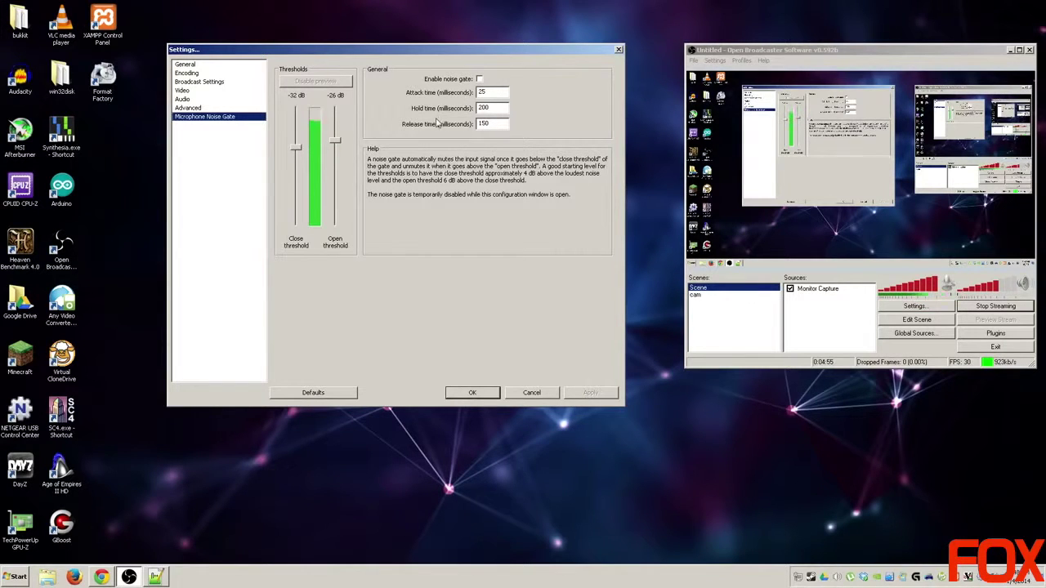
pyautogui.click(217, 108)
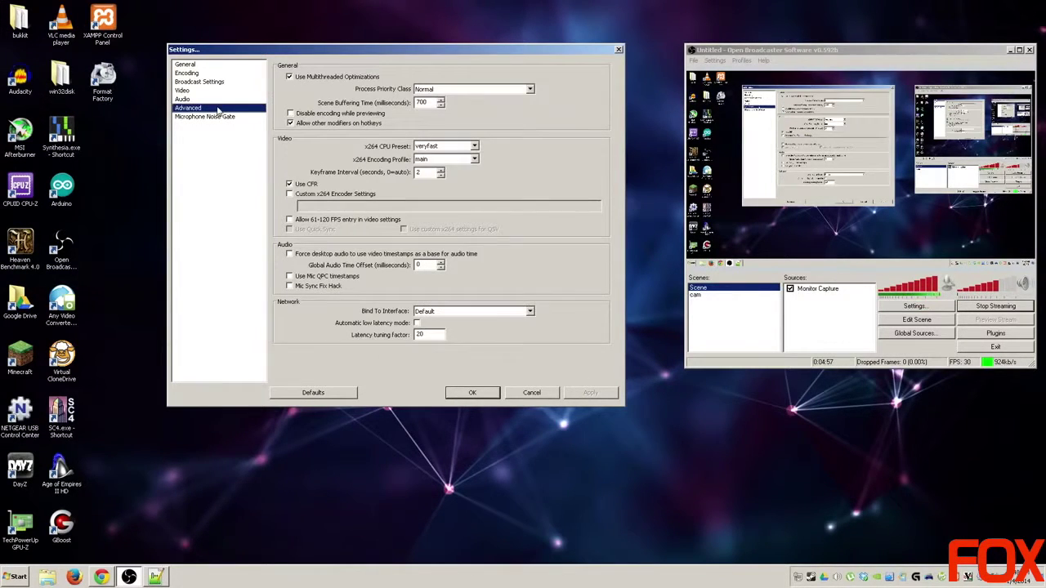
pyautogui.click(530, 395)
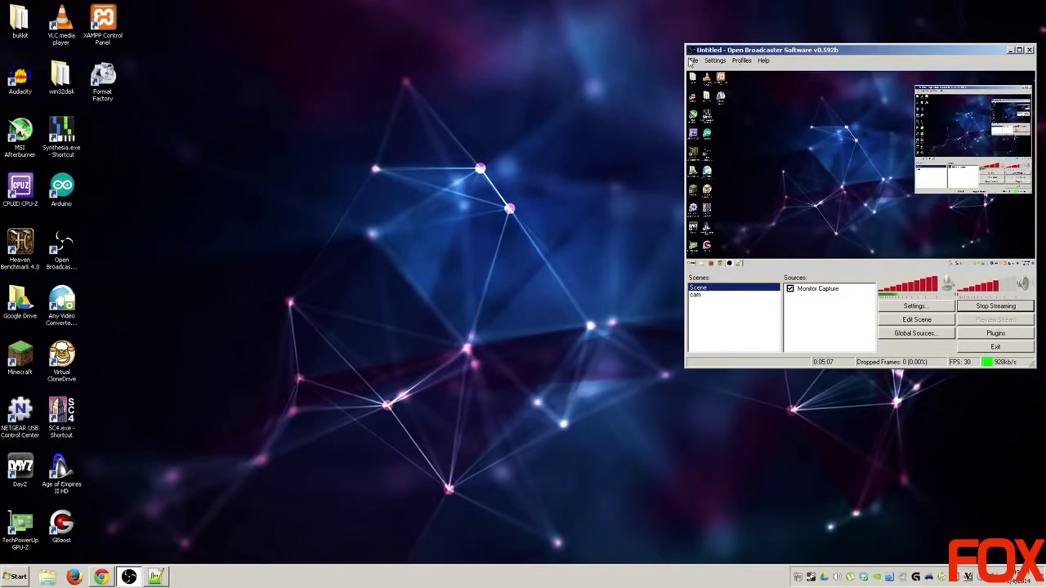
# - Move the program window to the middle of the desktop and check the scene's Monitor Capture source
pyautogui.moveTo(891, 56); pyautogui.dragTo(569, 84)
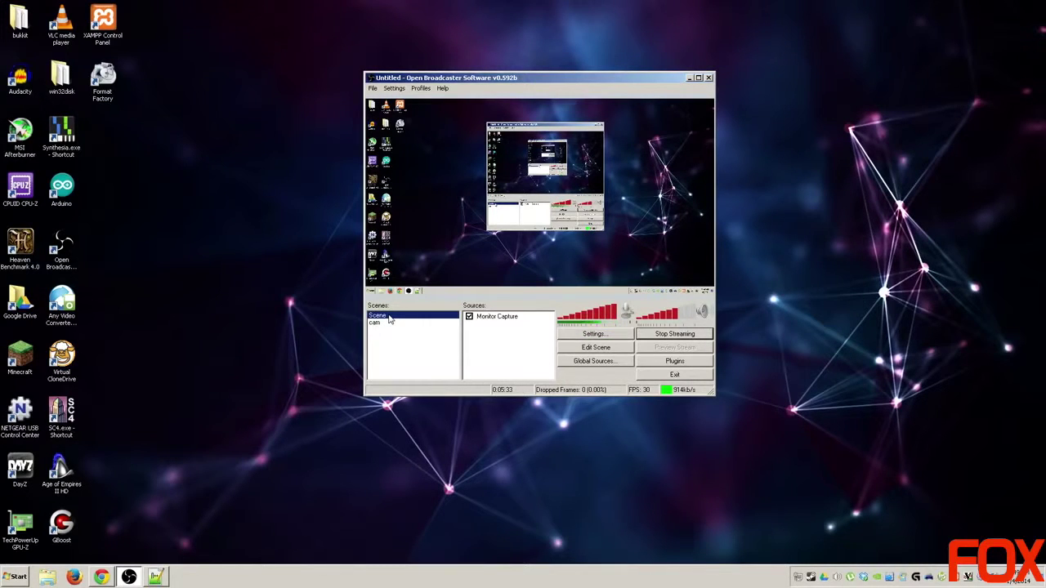
pyautogui.click(507, 321)
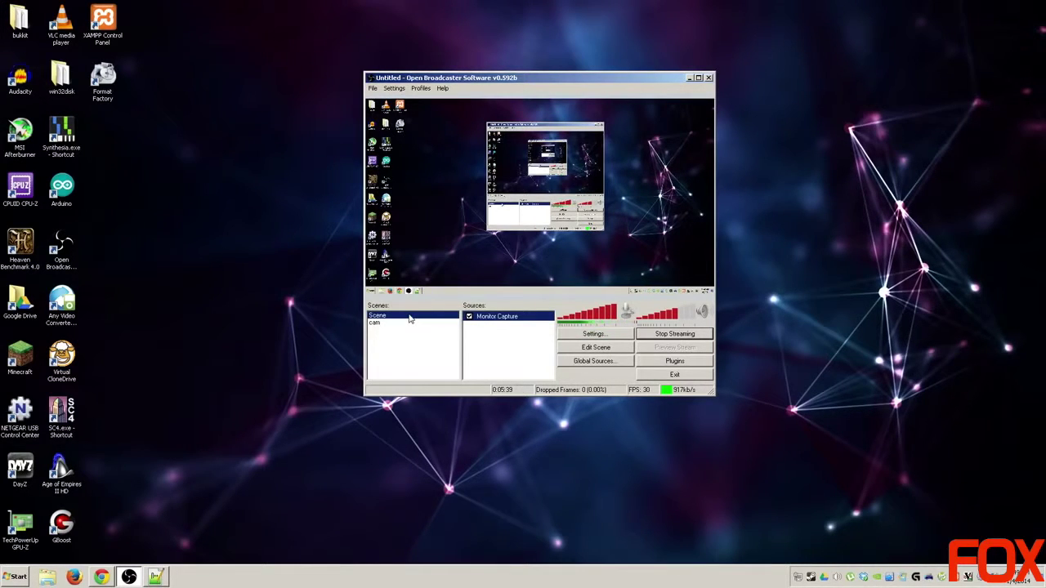
pyautogui.click(504, 345)
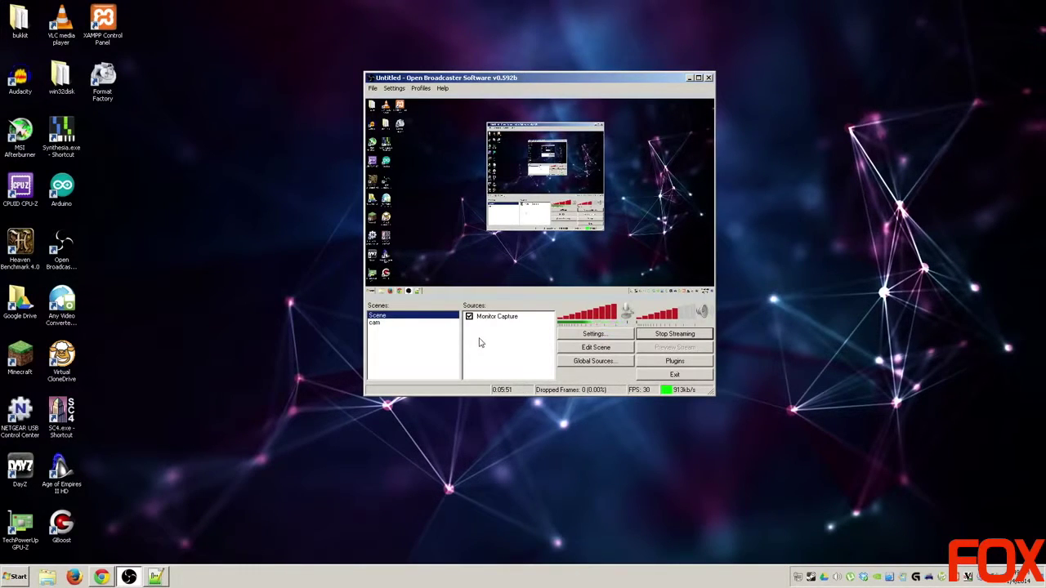
# - Add a Video Capture Device source named webcam1 to the current scene
pyautogui.rightClick(480, 342)
pyautogui.rightClick(528, 336)
pyautogui.moveTo(554, 346)
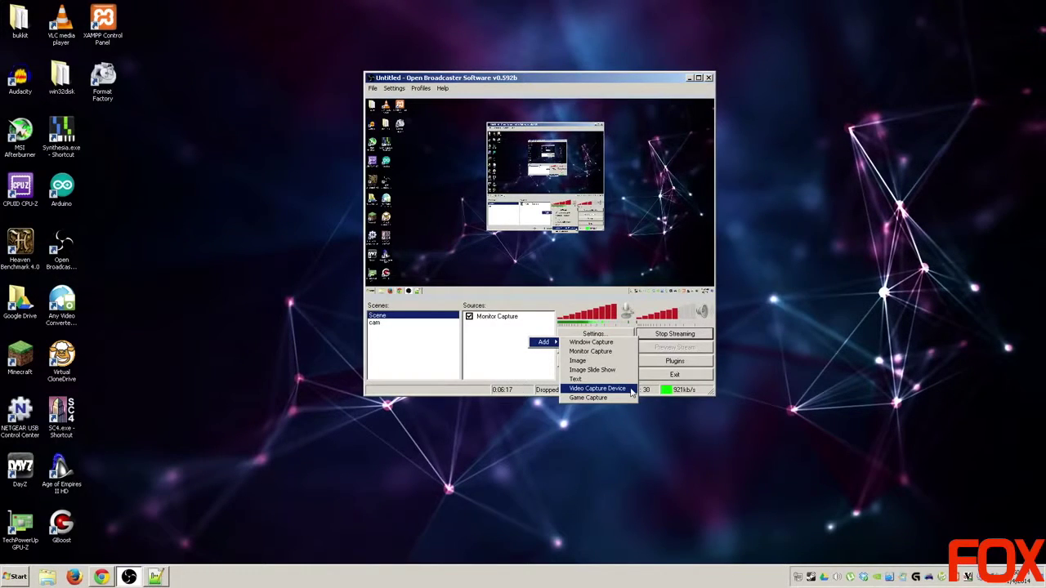
pyautogui.click(631, 390)
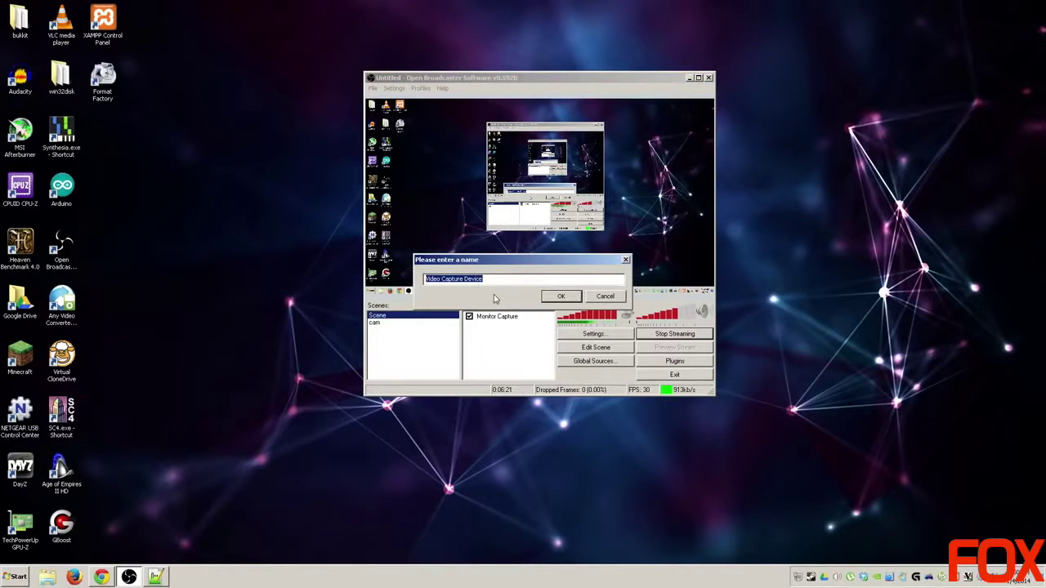
pyautogui.write('webcam1')
pyautogui.press('Return')
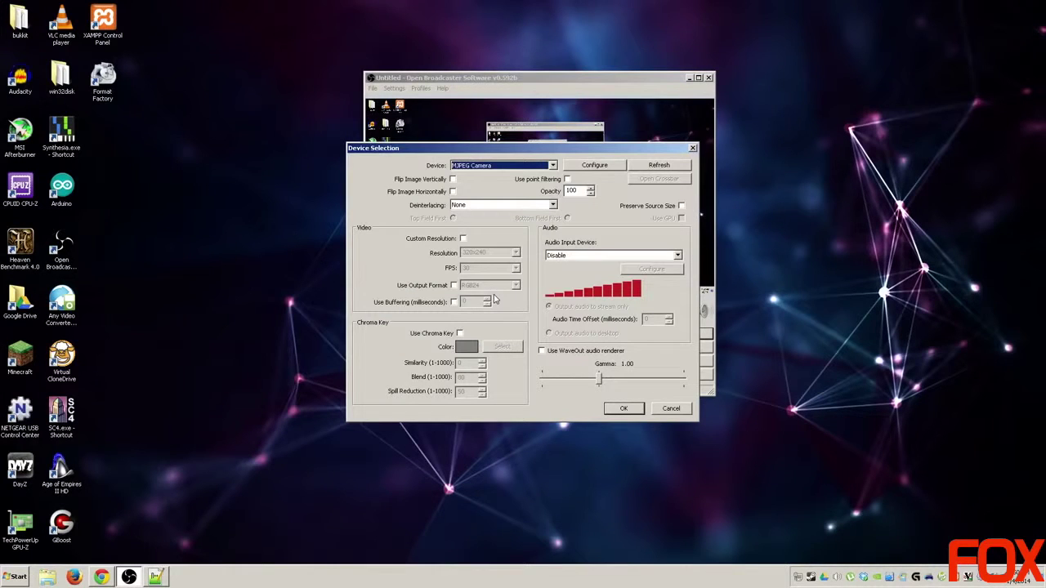
# - Move the device selection dialog beside the preview, review the available camera devices, and cancel adding the webcam source
pyautogui.moveTo(285, 109); pyautogui.dragTo(286, 109)
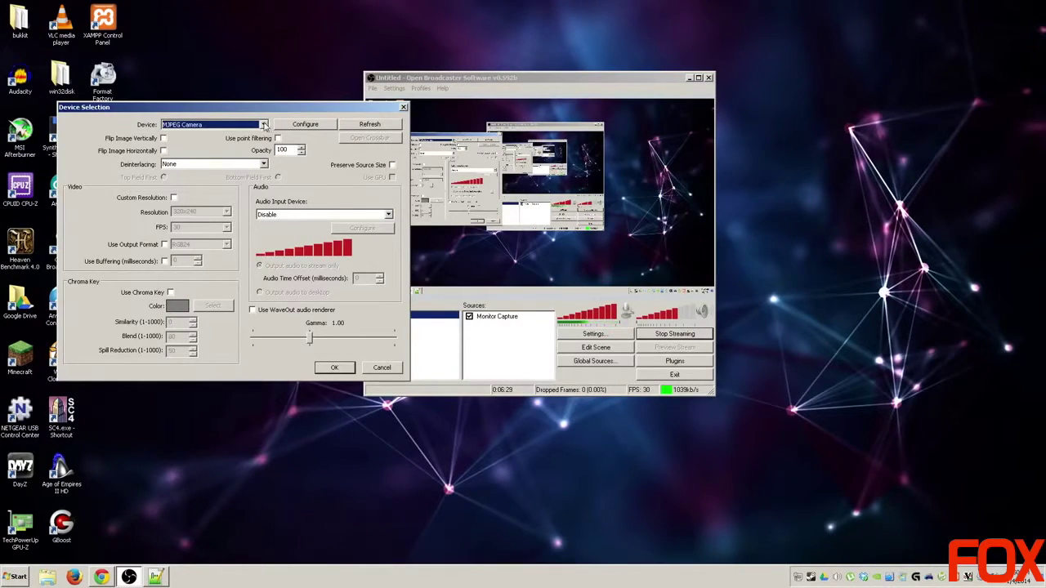
pyautogui.click(264, 125)
pyautogui.click(264, 125)
pyautogui.click(264, 125)
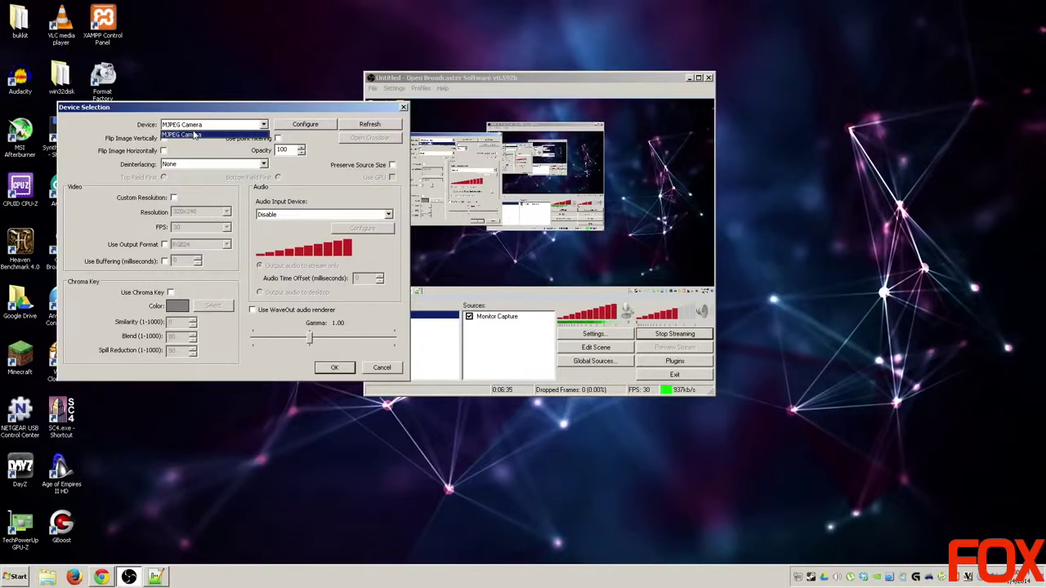
pyautogui.click(266, 125)
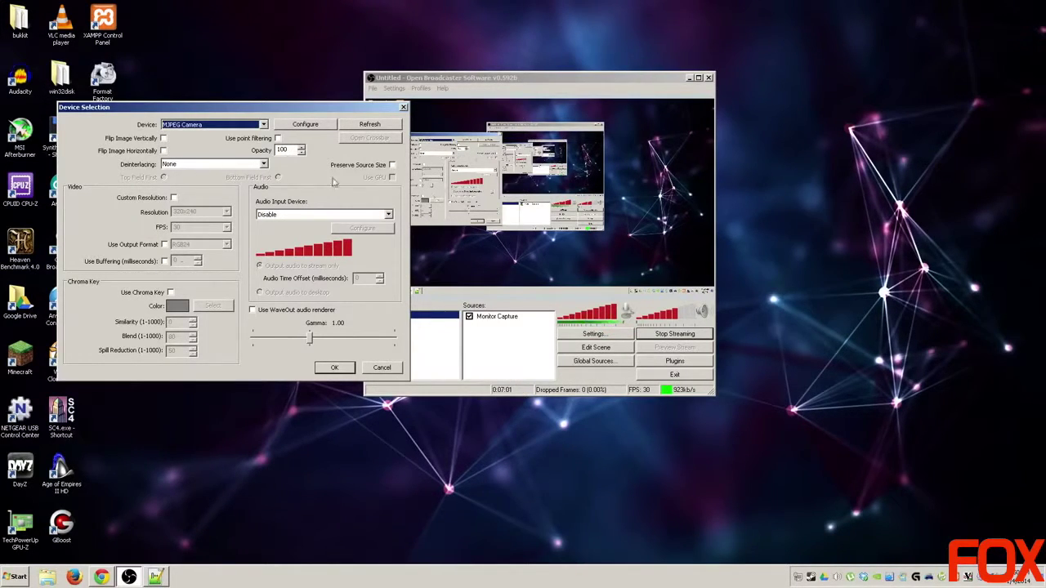
pyautogui.click(382, 369)
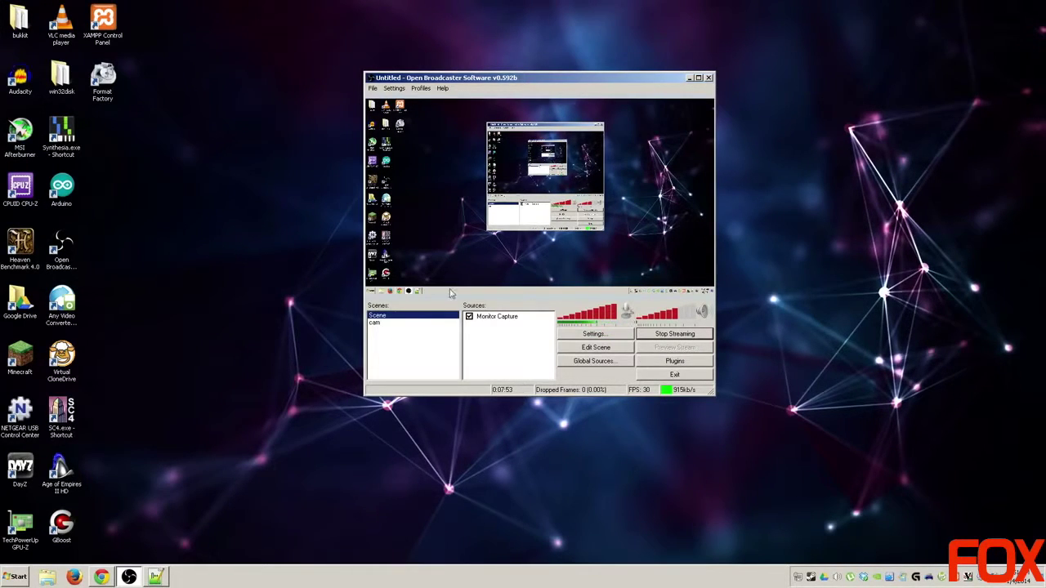
# - Switch to the cam scene to check its output and return to the scene named Scene
pyautogui.click(398, 324)
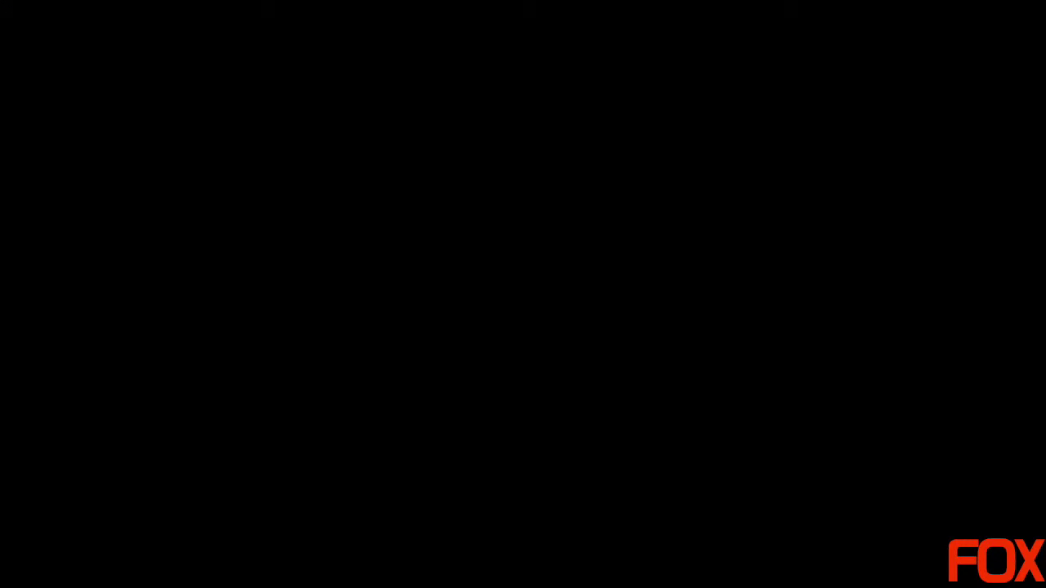
pyautogui.click(398, 316)
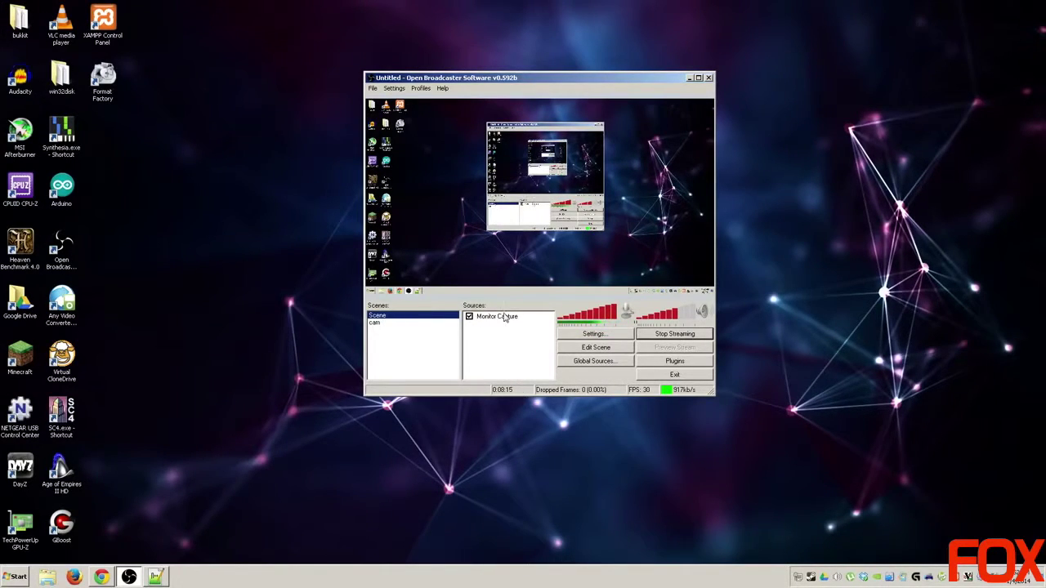
# - Add a new scene named "sup awe4some gameplay"
pyautogui.rightClick(386, 335)
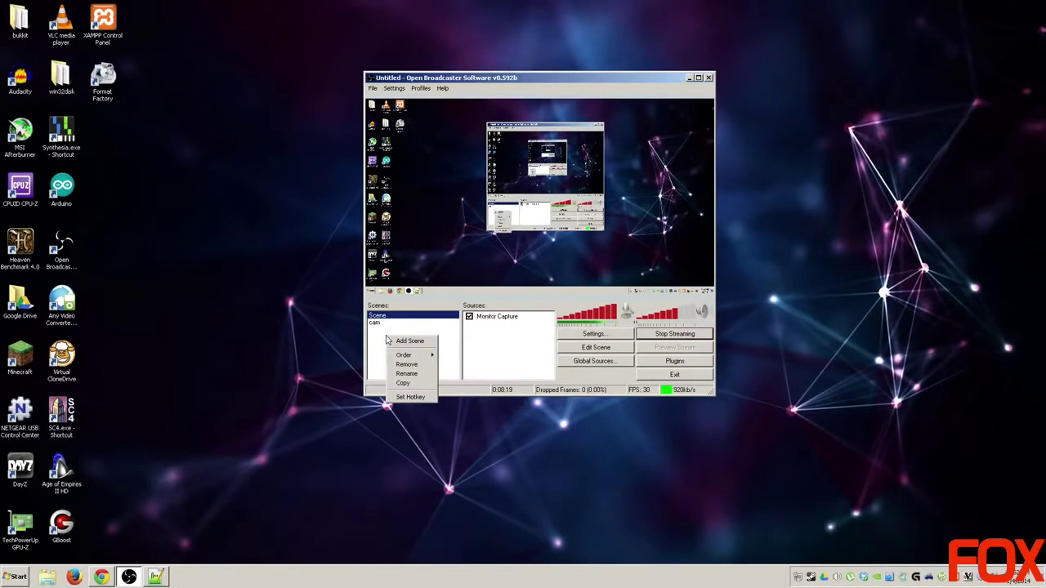
pyautogui.click(420, 342)
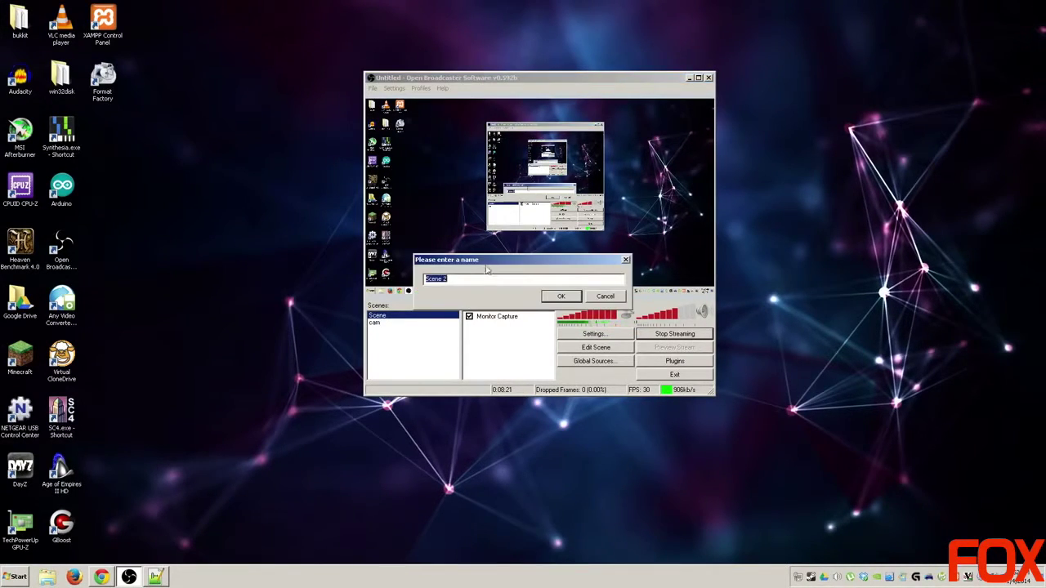
pyautogui.moveTo(785, 181); pyautogui.dragTo(787, 173)
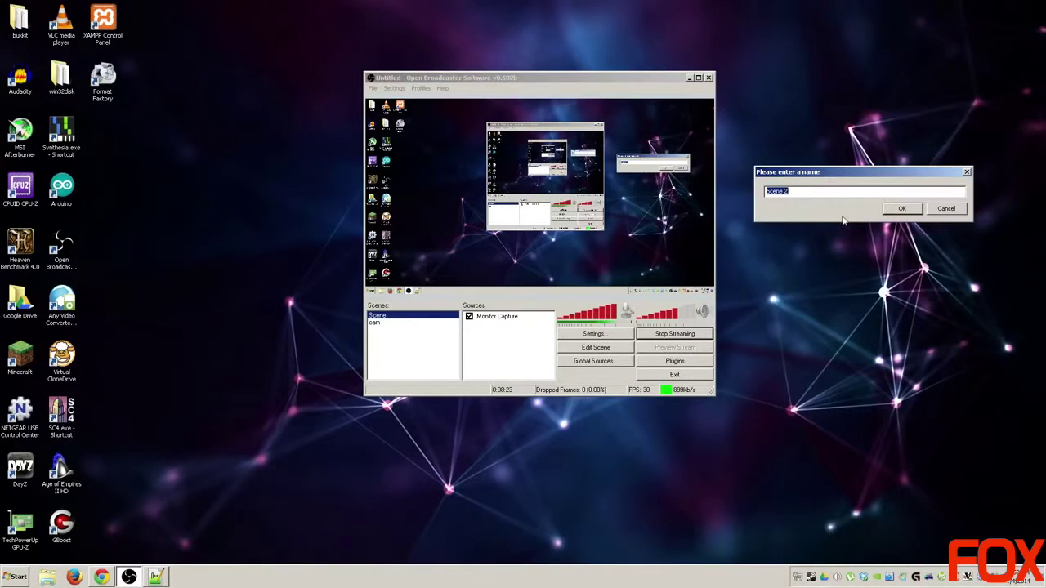
pyautogui.write('sup awe4some gameplay')
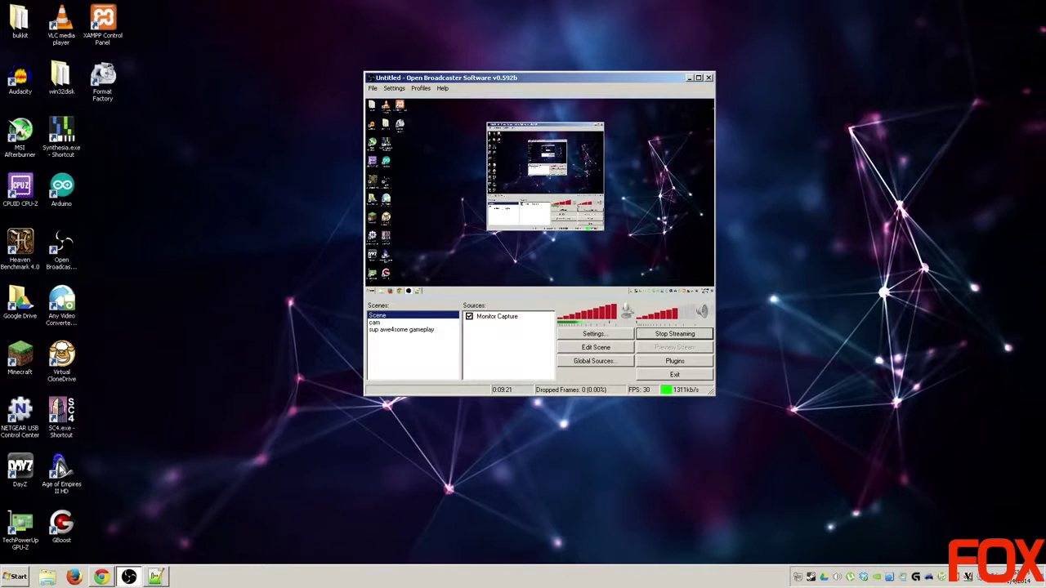
# - Launch Age of Empires II HD from the desktop and switch back to Open Broadcaster Software
pyautogui.click(58, 467)
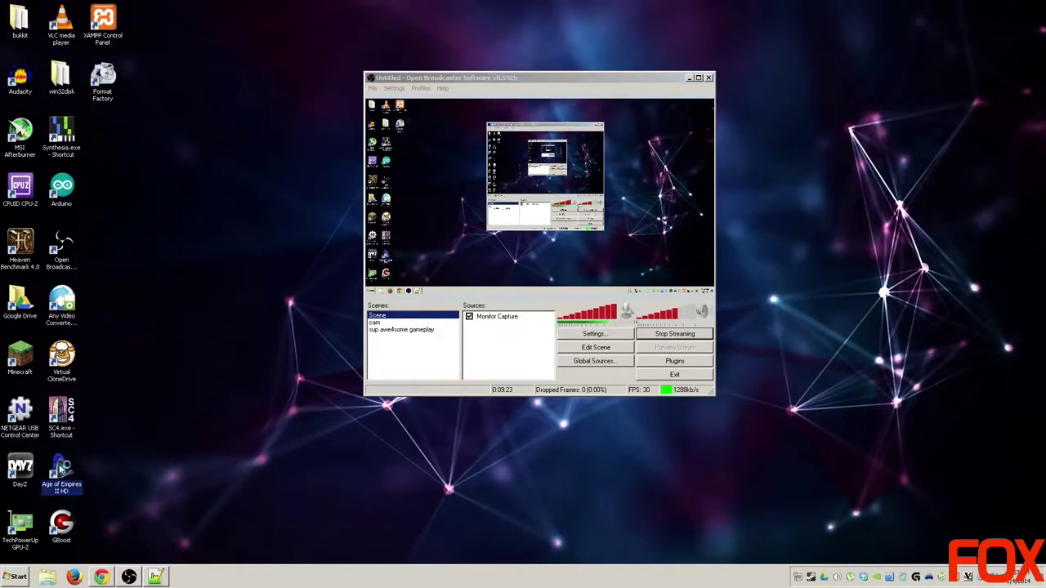
pyautogui.doubleClick(59, 468)
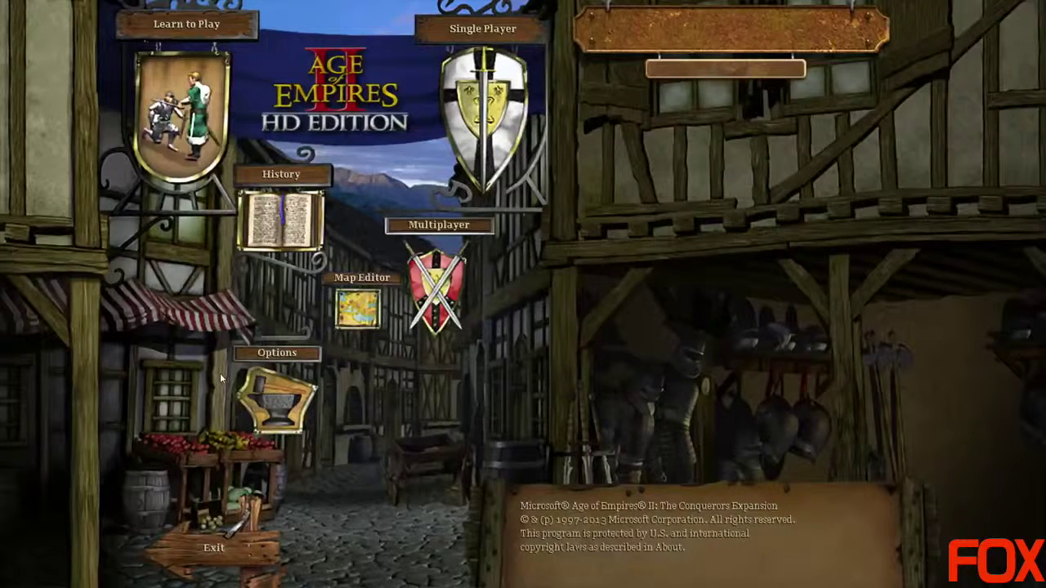
pyautogui.hotkey('alt', 'Tab')
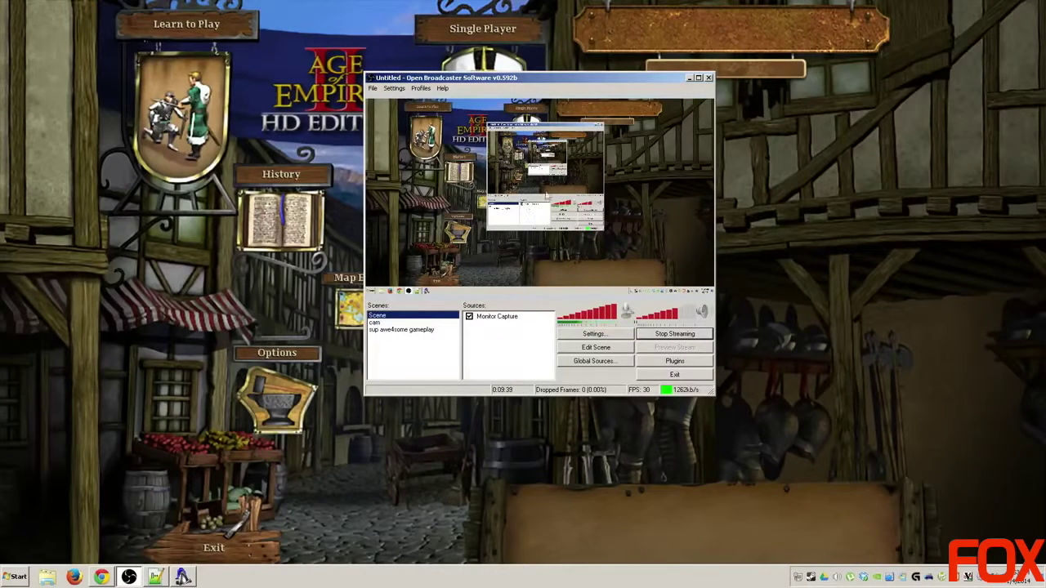
# - Add a Window Capture source named age2hd to the current scene
pyautogui.rightClick(495, 338)
pyautogui.moveTo(518, 344)
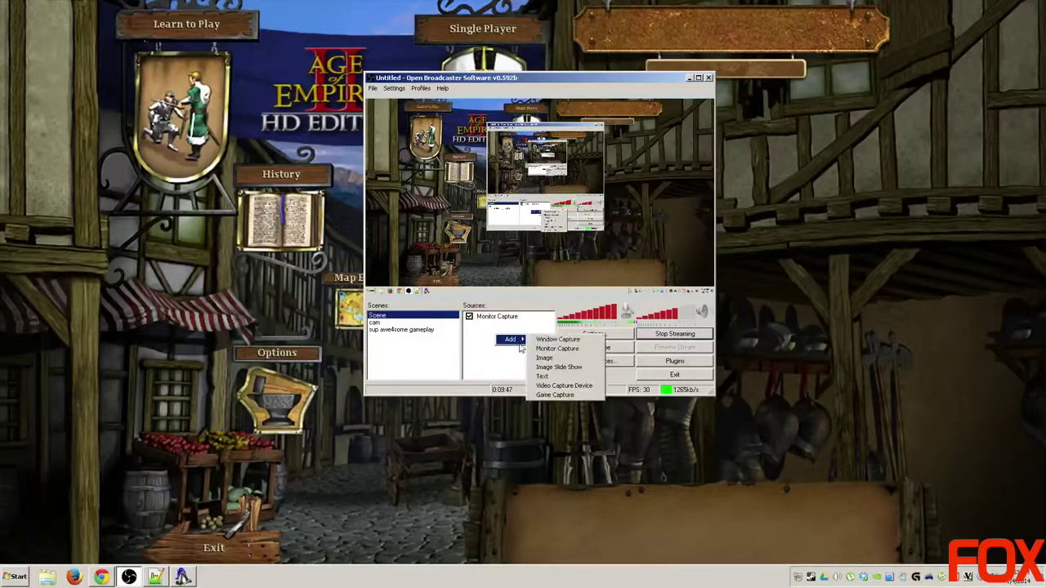
pyautogui.click(560, 341)
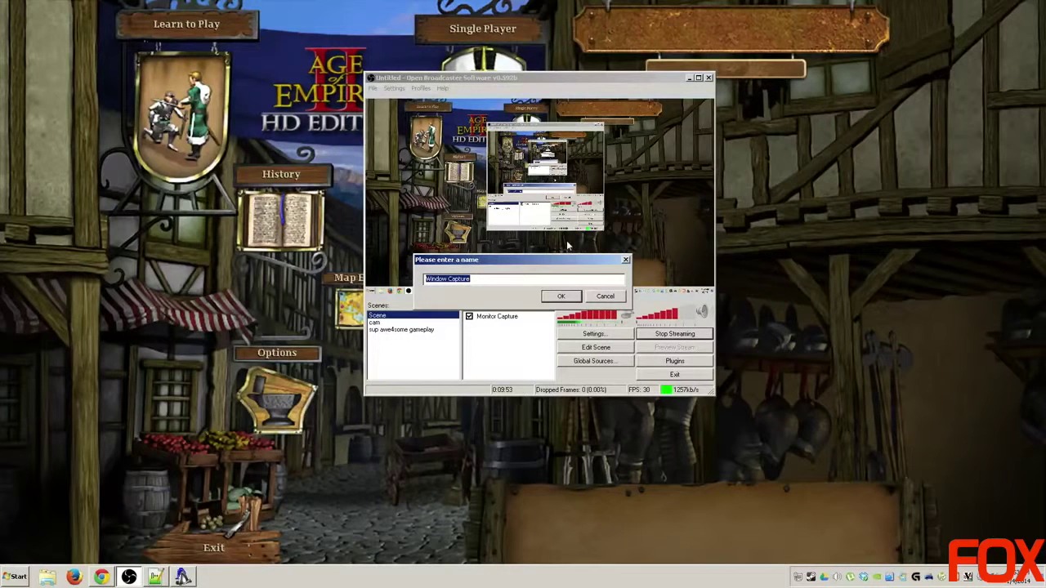
pyautogui.write('age2hd')
pyautogui.press('Return')
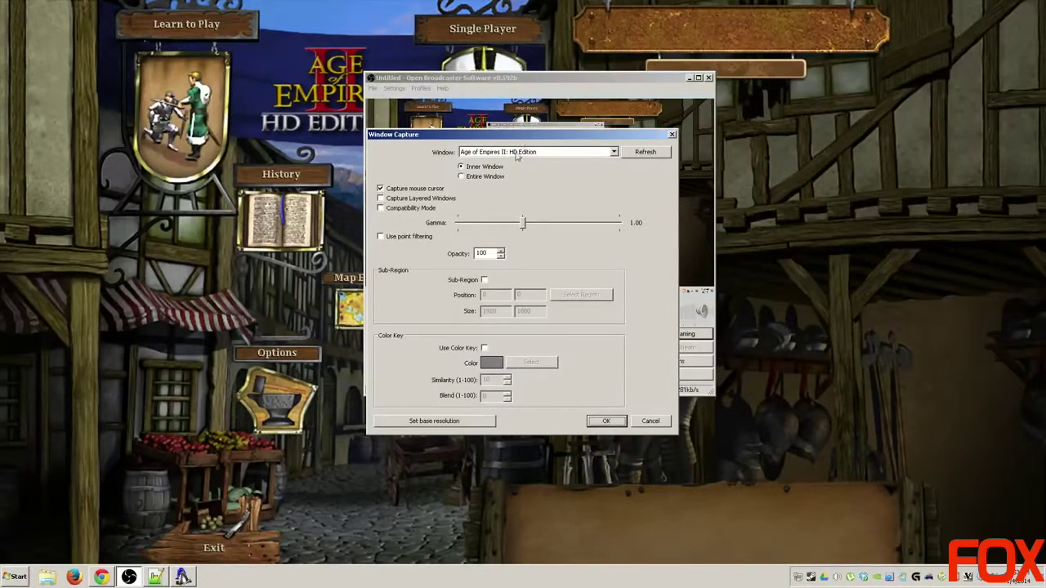
# - Set the age2hd source to capture the entire window of Age of Empires II: HD Edition and confirm the capture settings
pyautogui.moveTo(523, 140); pyautogui.dragTo(216, 79)
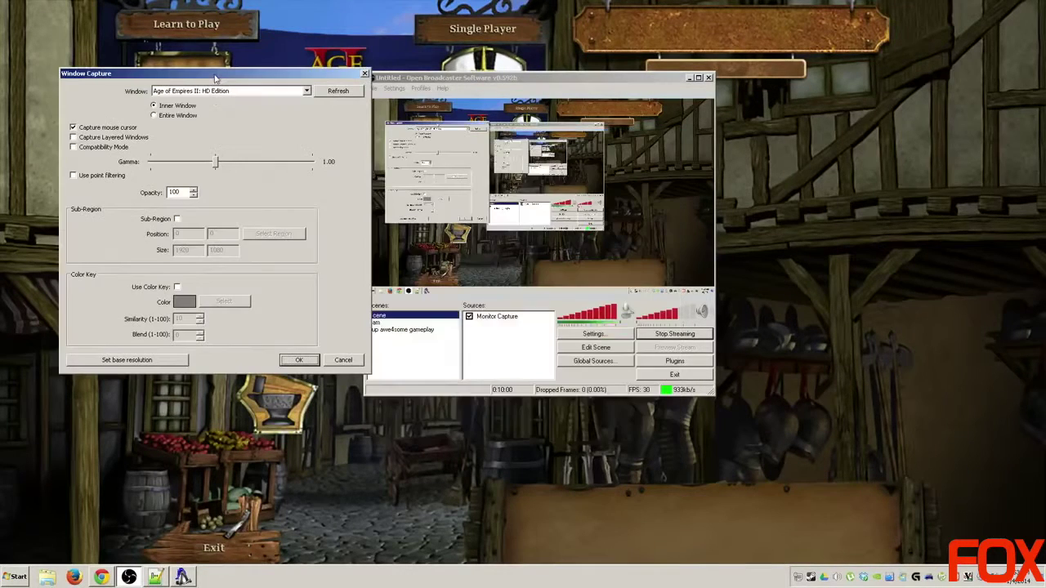
pyautogui.click(307, 92)
pyautogui.click(307, 100)
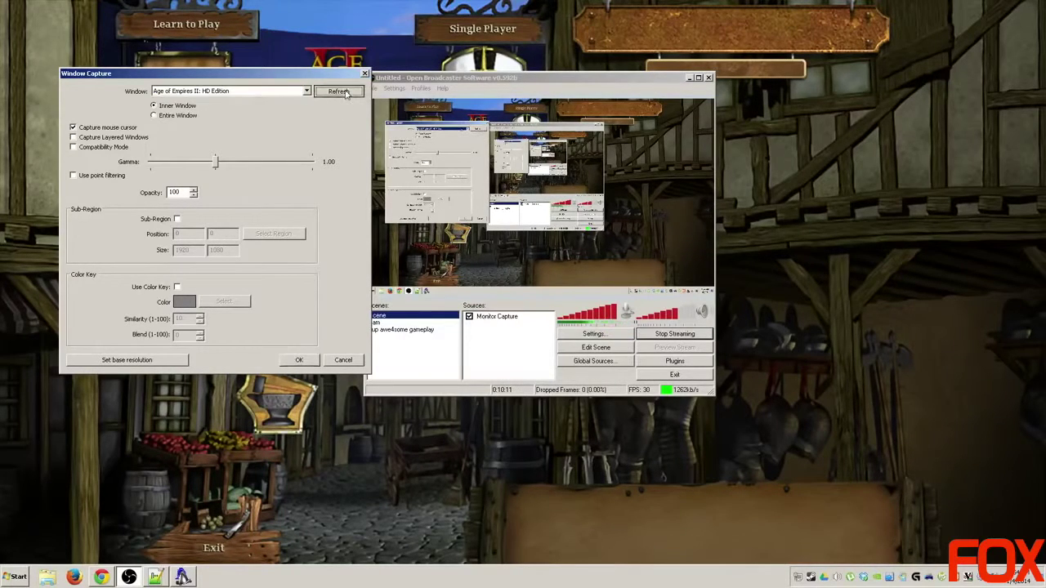
pyautogui.press('Tab')
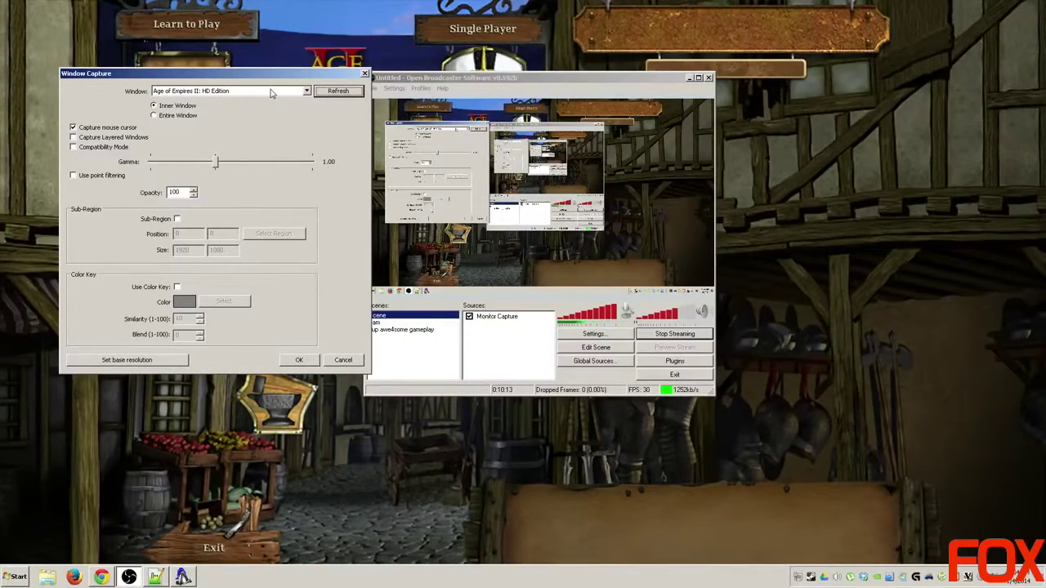
pyautogui.click(187, 118)
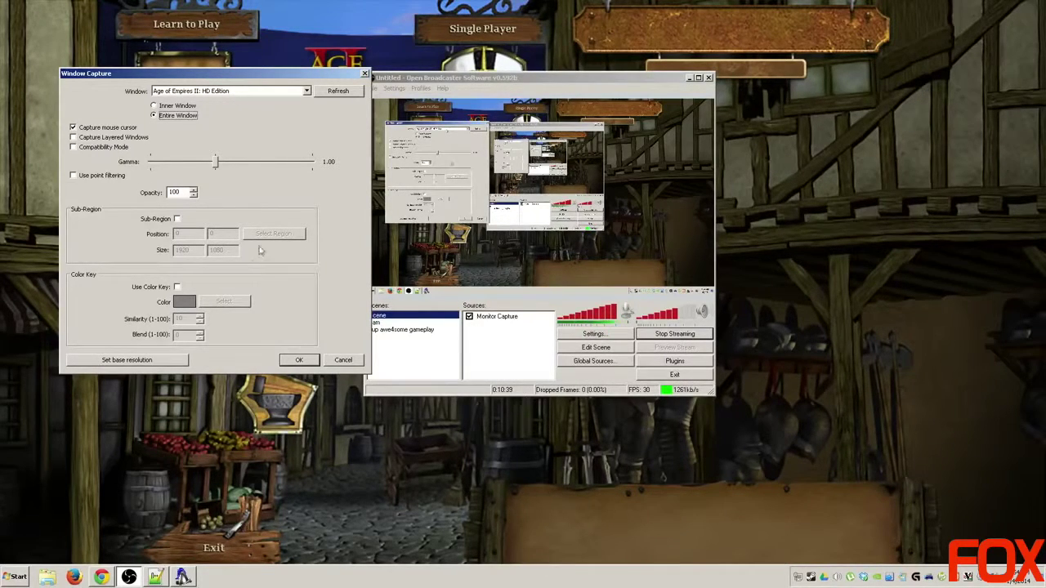
pyautogui.click(299, 360)
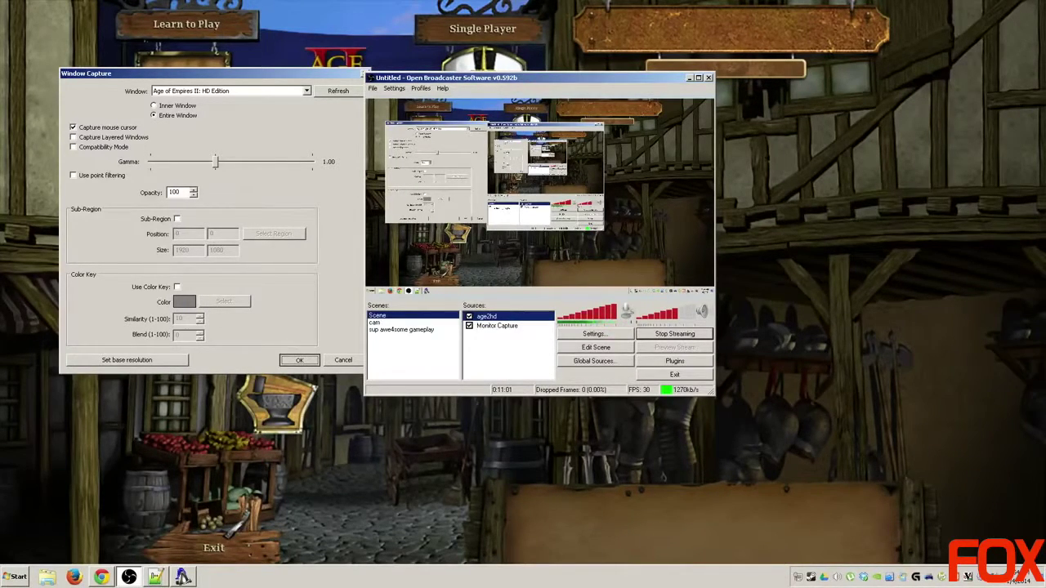
# - Turn off the Monitor Capture source to test the game capture, and exit the game after opening its Single Player menu
pyautogui.click(469, 325)
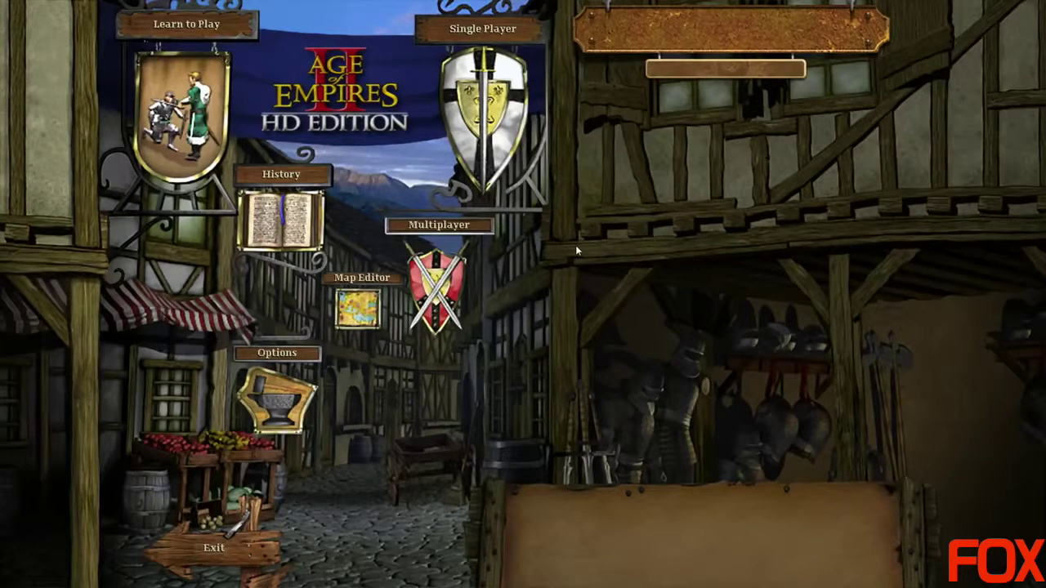
pyautogui.click(482, 129)
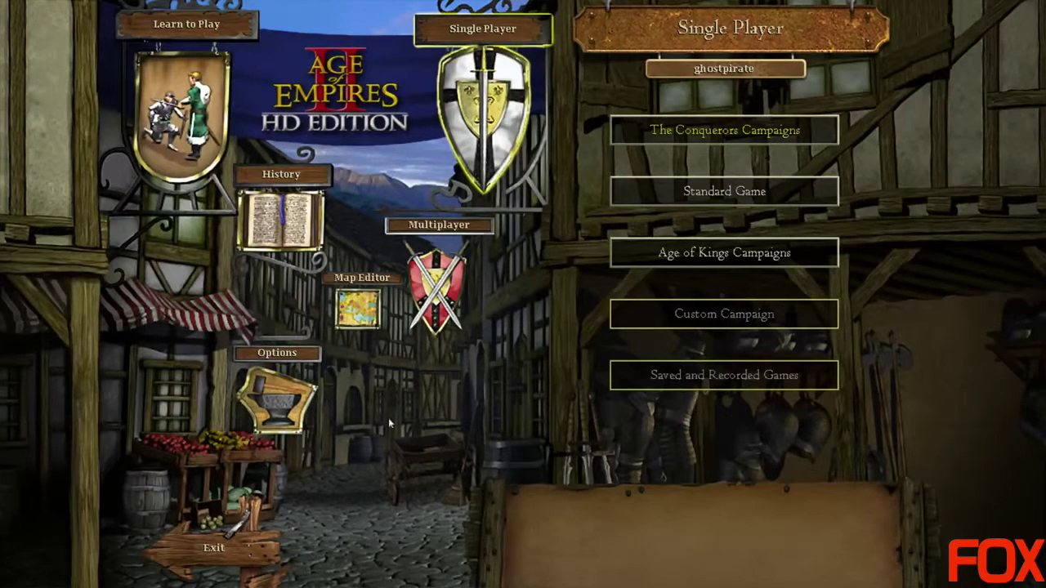
pyautogui.click(269, 535)
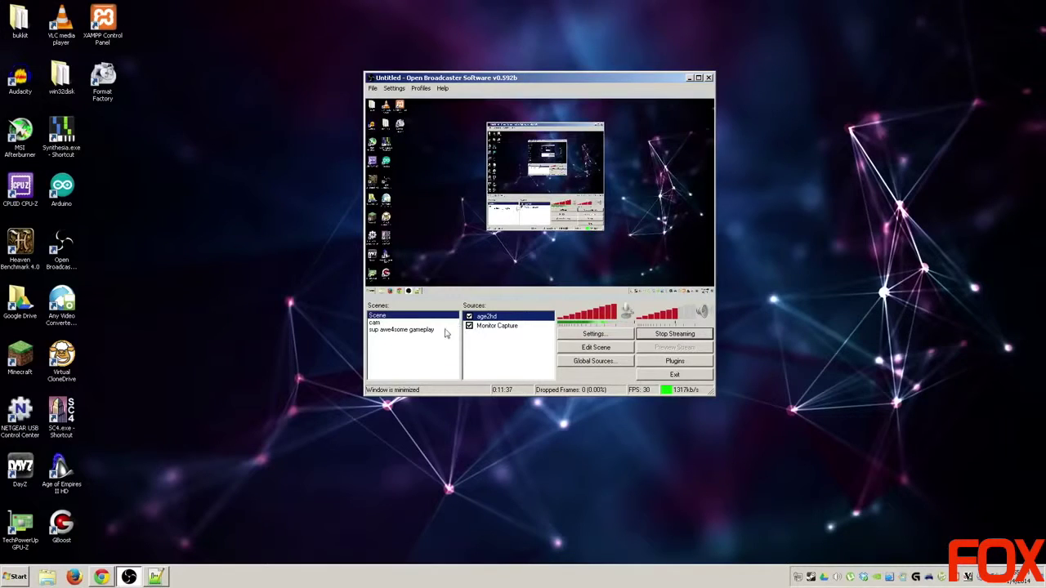
# - Turn off the age2hd source and reposition the program window near the upper middle of the desktop
pyautogui.click(469, 317)
pyautogui.moveTo(576, 81); pyautogui.dragTo(525, 50)
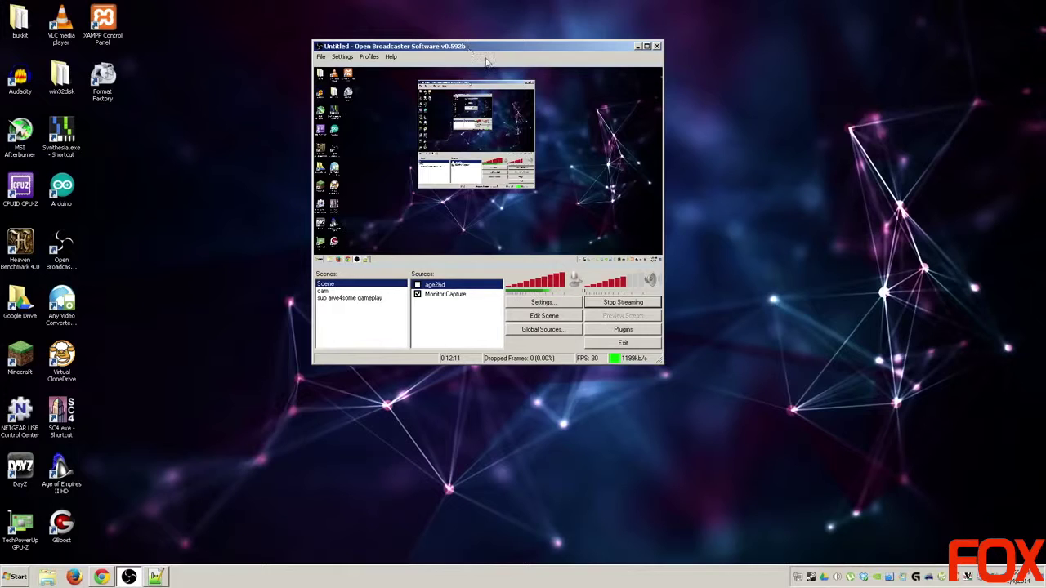
pyautogui.moveTo(470, 50); pyautogui.dragTo(488, 61)
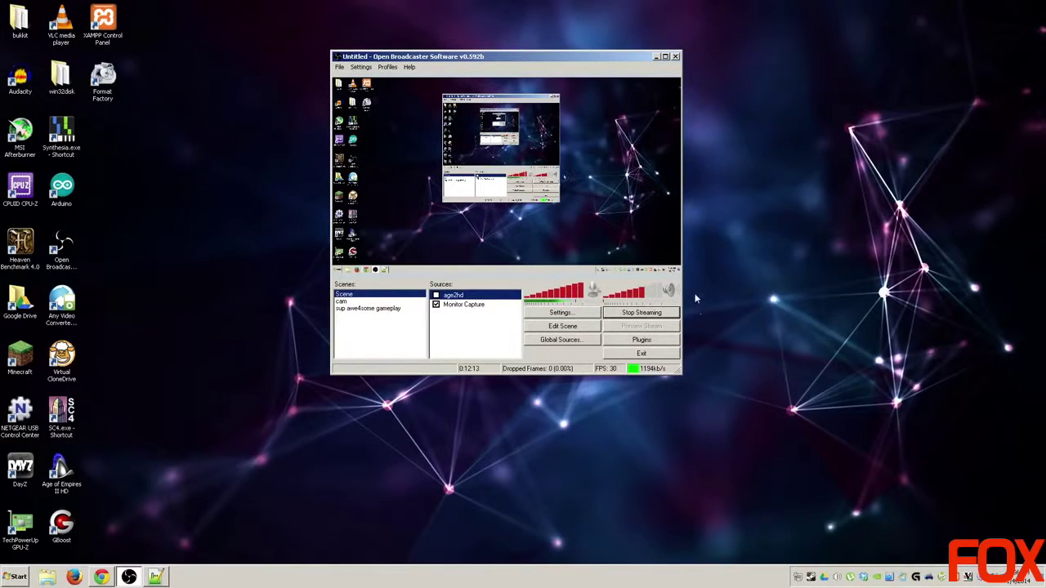